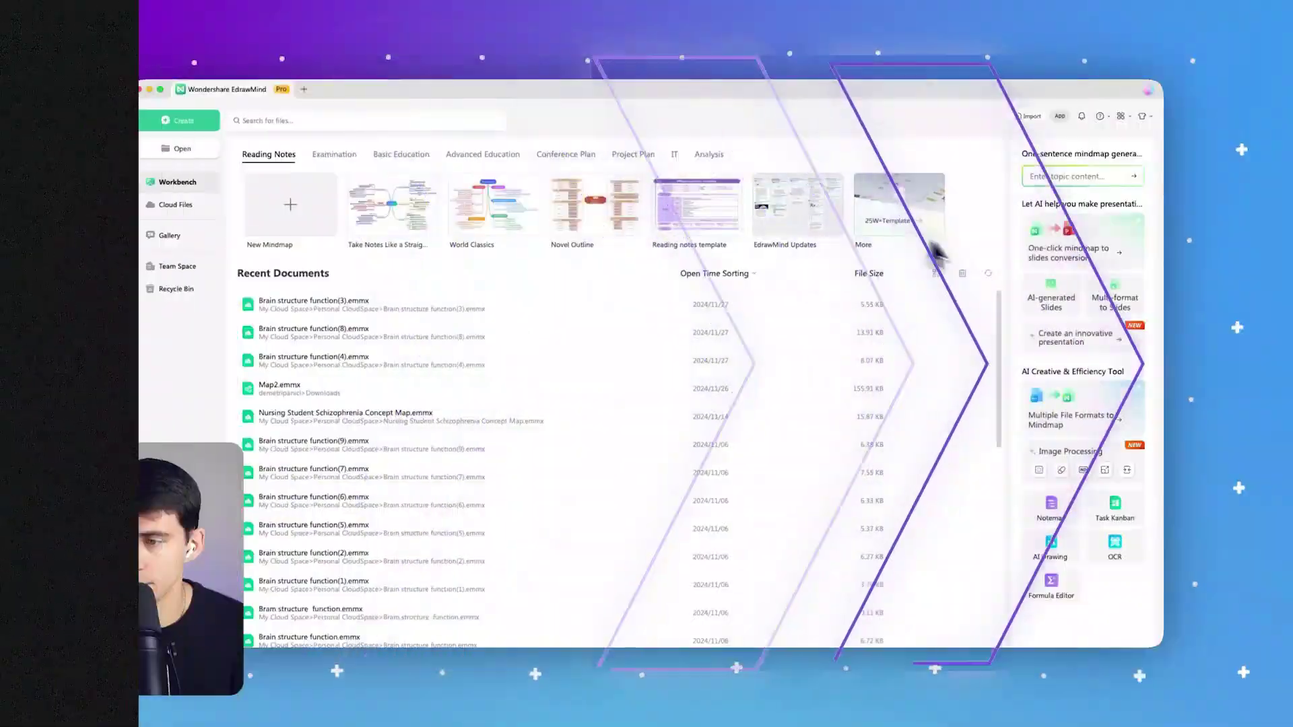
Step: Bring up the Open file dialog from the workbench sidebar
{"action": "left_click", "coordinate": [1068, 250]}
Step: Browse the saved PPT works under My Resources, then start a new AI slide deck
{"action": "left_click", "coordinate": [458, 311]}
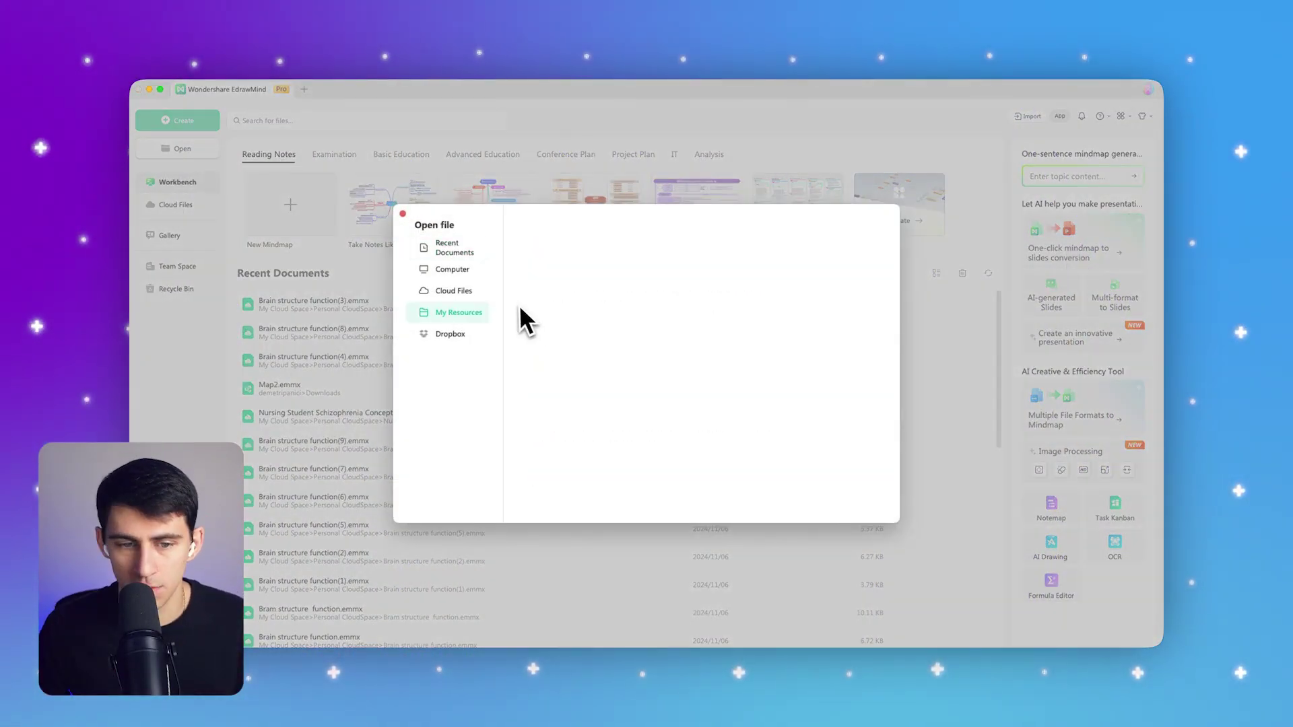
{"action": "left_click", "coordinate": [444, 312]}
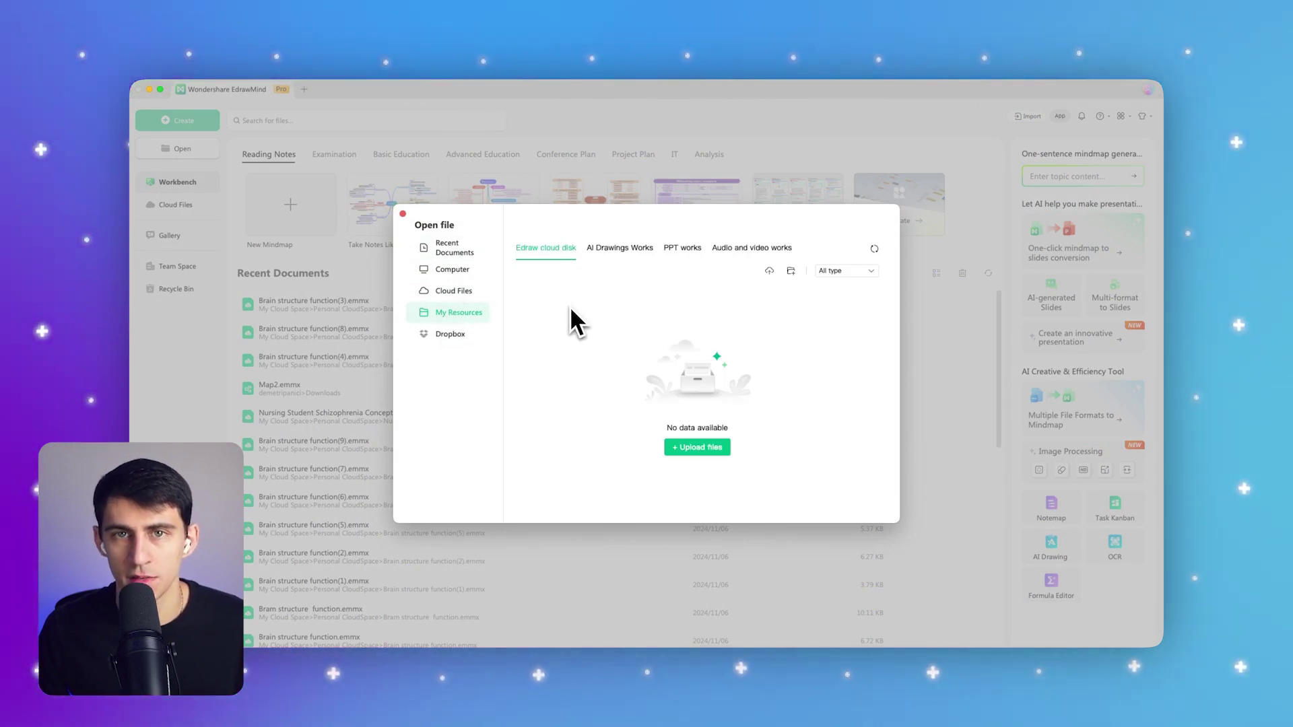
{"action": "left_click", "coordinate": [687, 247]}
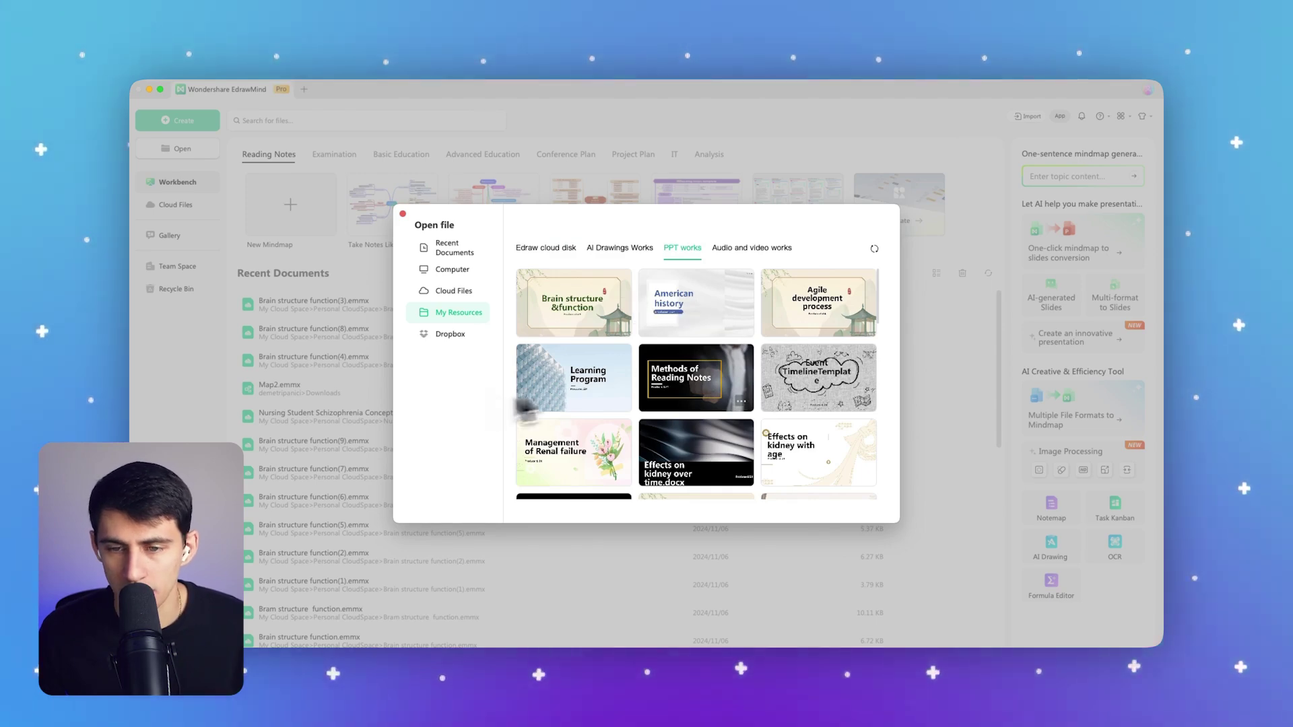
{"action": "scroll", "coordinate": [698, 369], "scroll_direction": "down", "scroll_amount": 5}
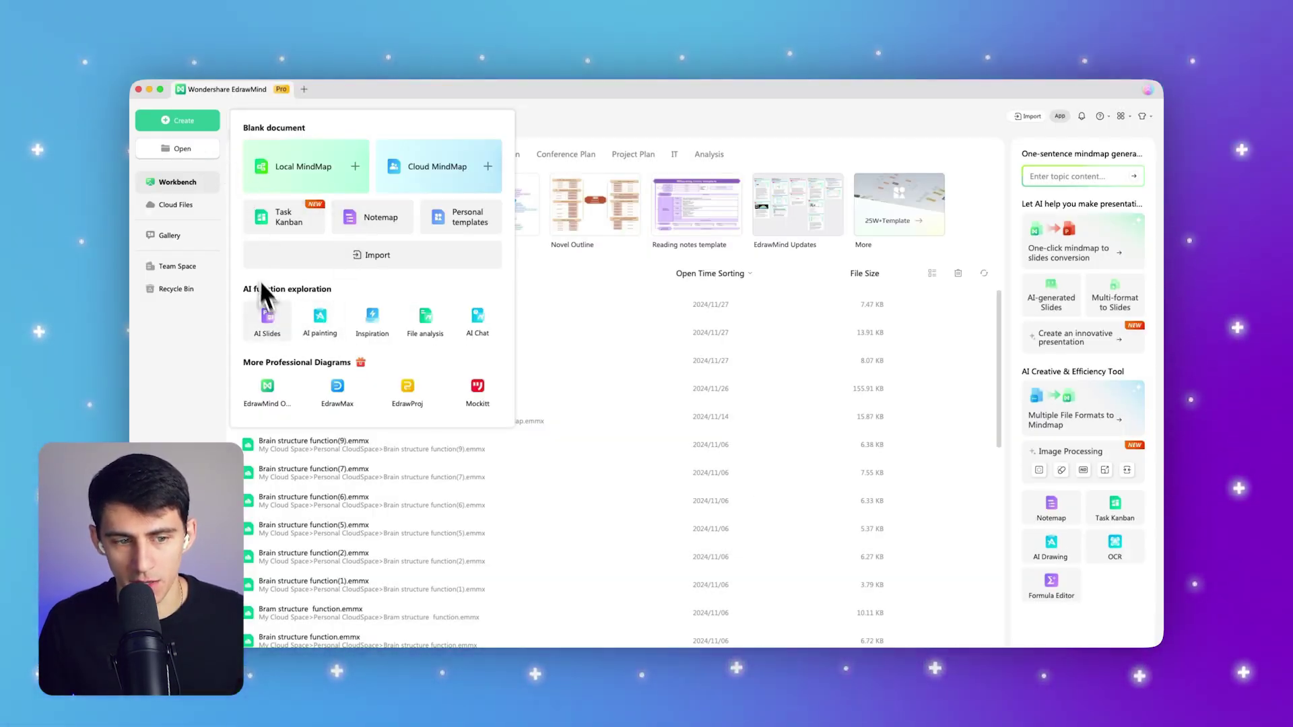
{"action": "left_click", "coordinate": [269, 313]}
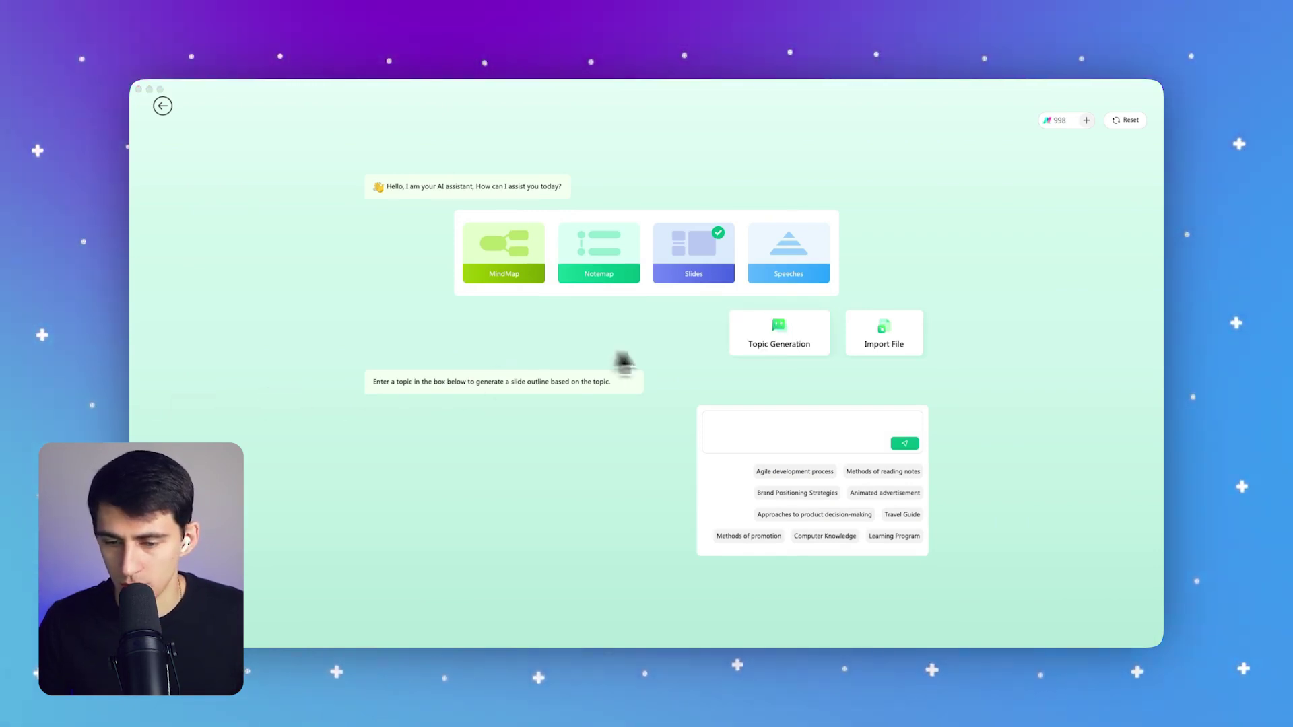
Step: Generate an AI slide outline from the 'Methods of reading notes' suggestion and move to template selection
{"action": "left_click", "coordinate": [876, 472]}
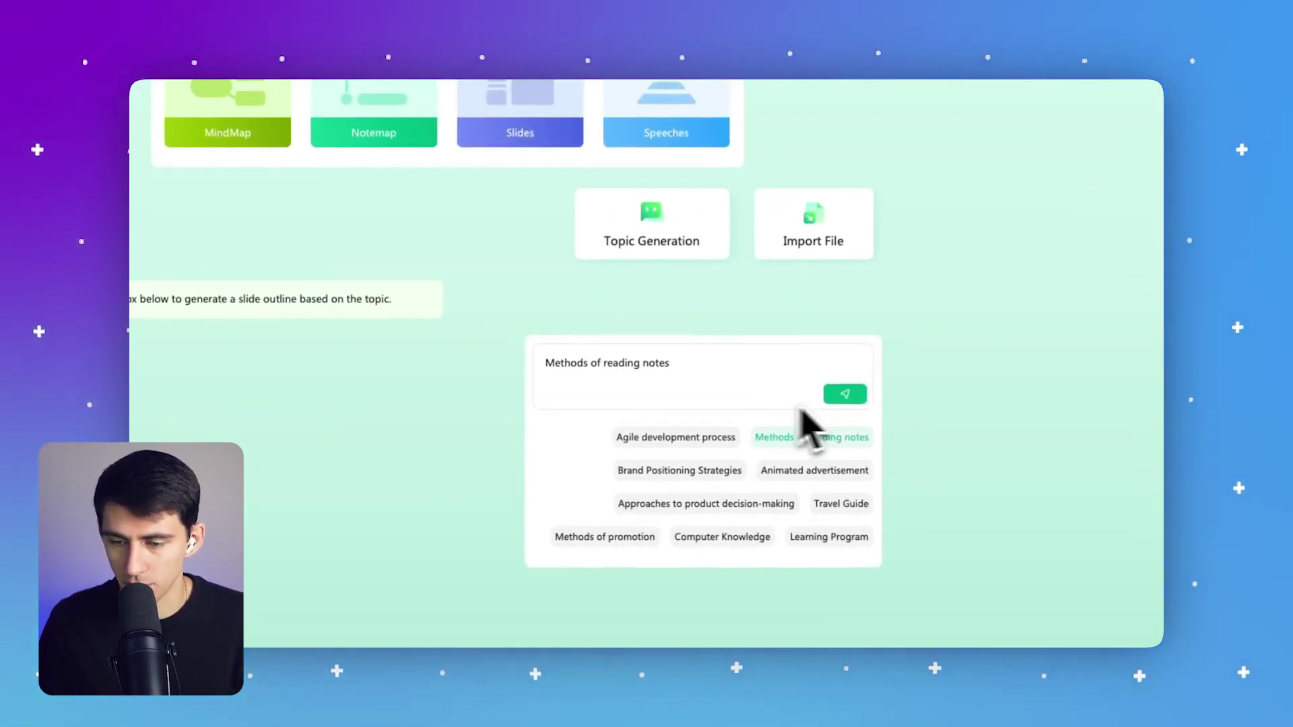
{"action": "left_click", "coordinate": [845, 395]}
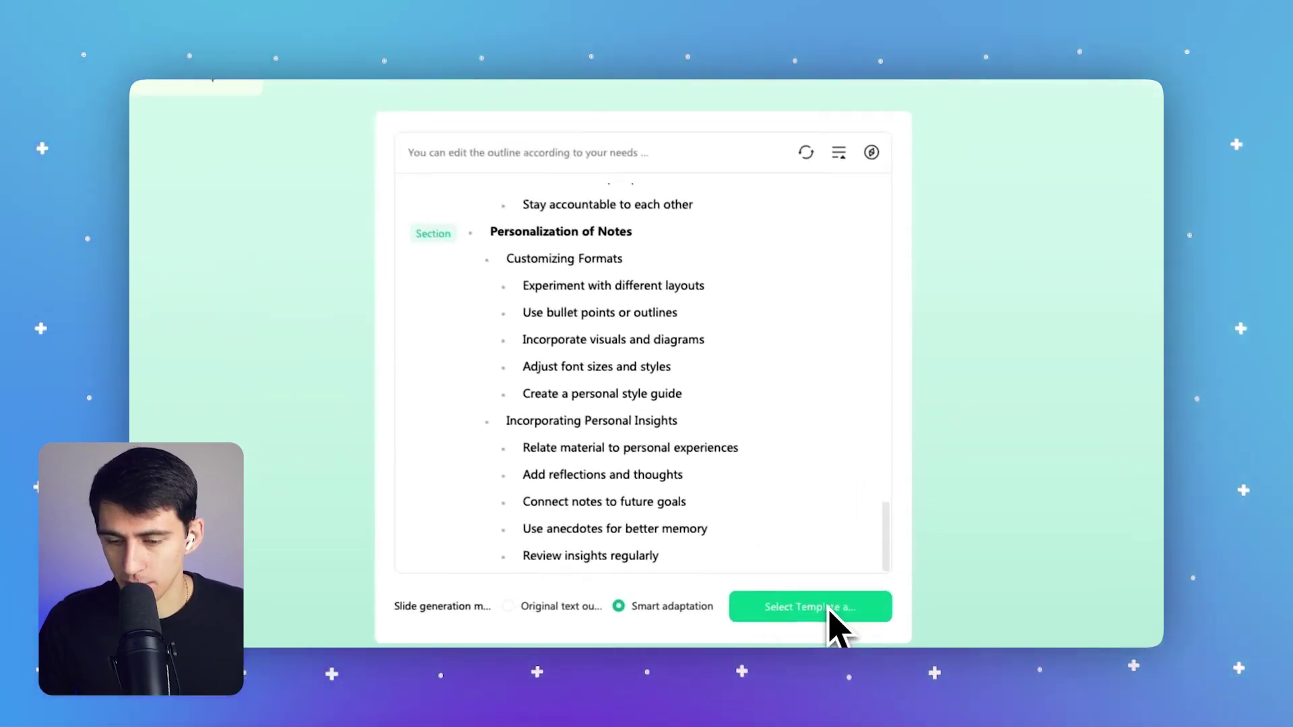
{"action": "left_click", "coordinate": [829, 608]}
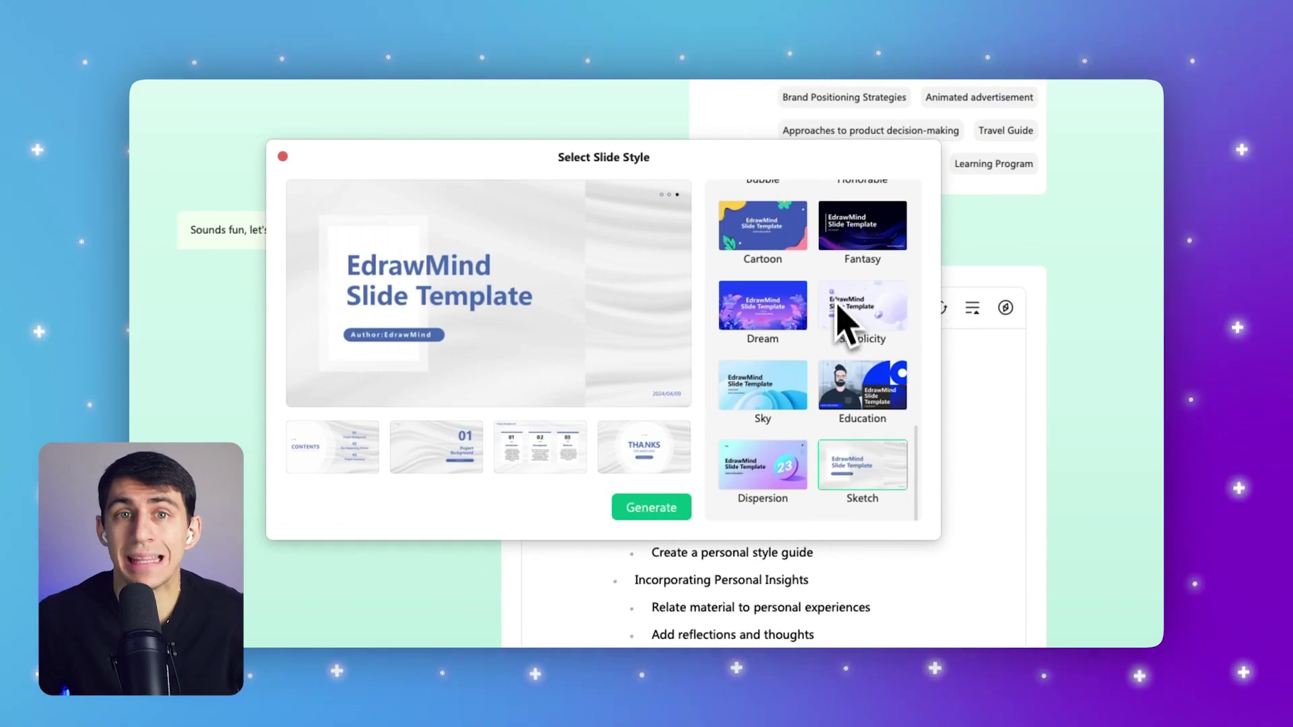
Step: Compare the Cherry Blossom, Business and Rome styles, then generate the deck in Light Purple
{"action": "scroll", "coordinate": [876, 316], "scroll_direction": "up", "scroll_amount": 10}
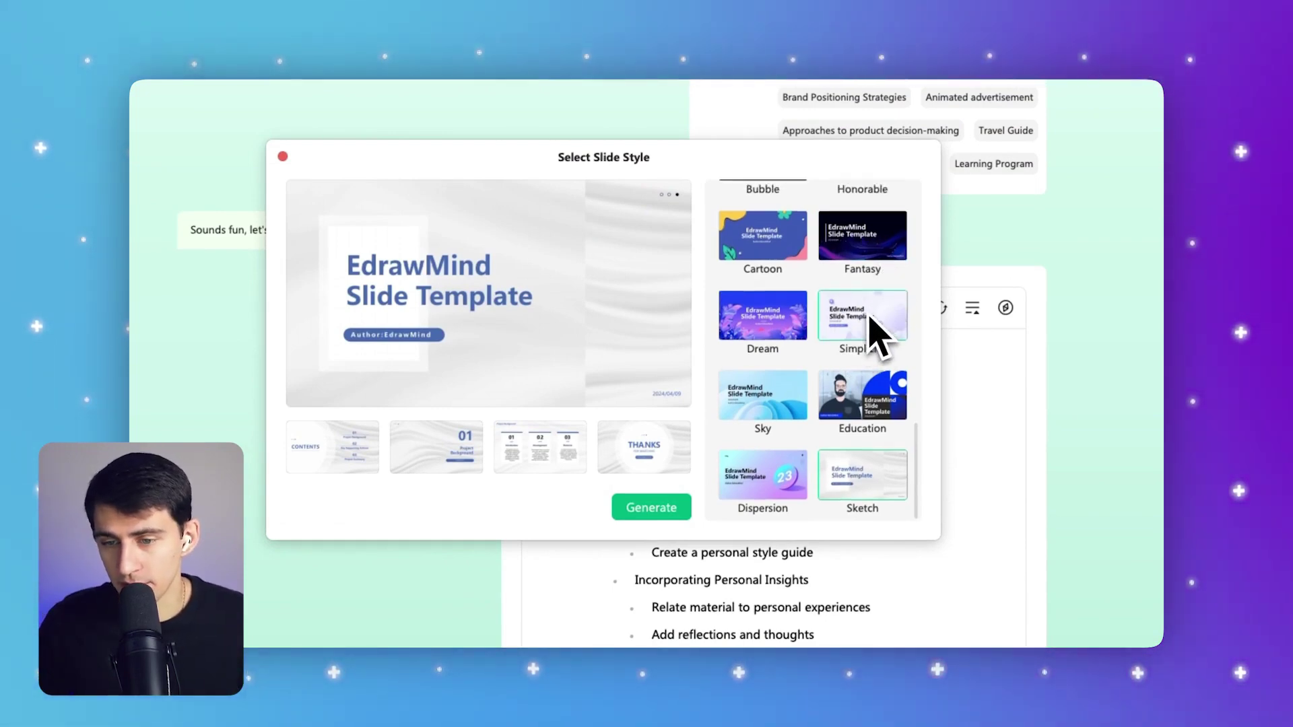
{"action": "left_click", "coordinate": [836, 246]}
{"action": "left_click", "coordinate": [756, 300]}
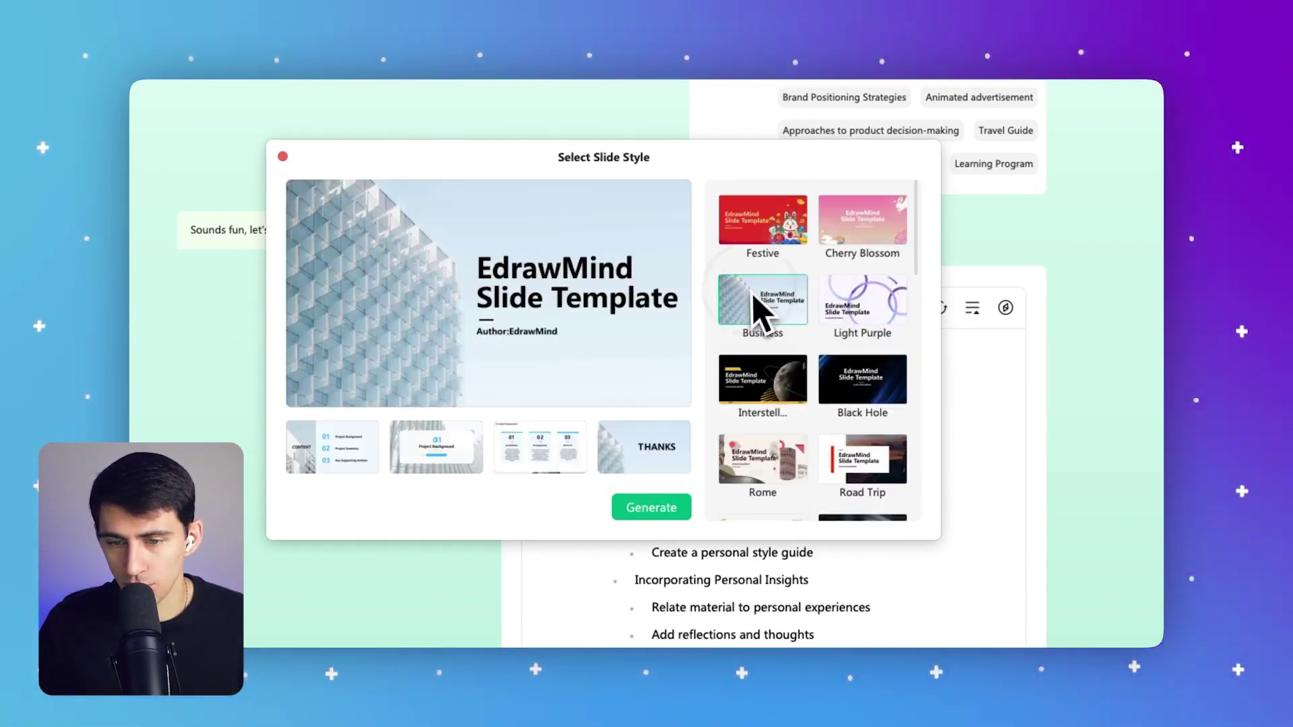
{"action": "left_click", "coordinate": [882, 314]}
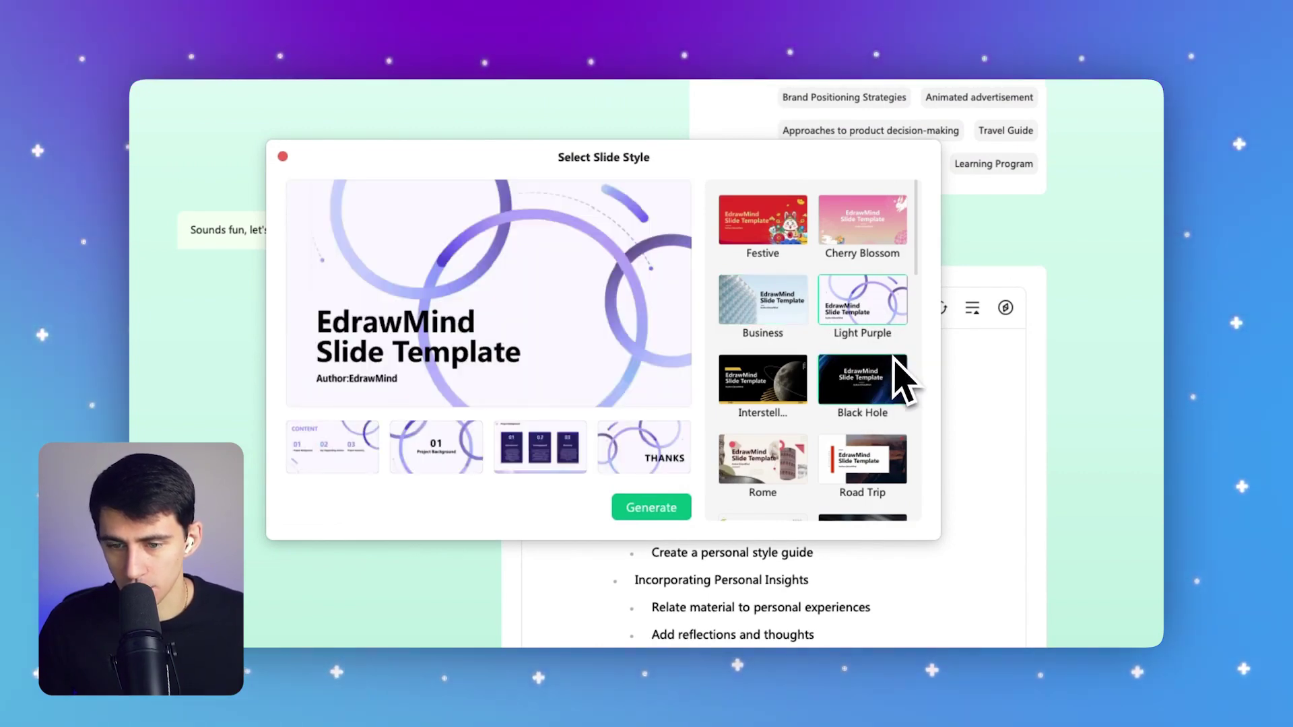
{"action": "left_click", "coordinate": [795, 465]}
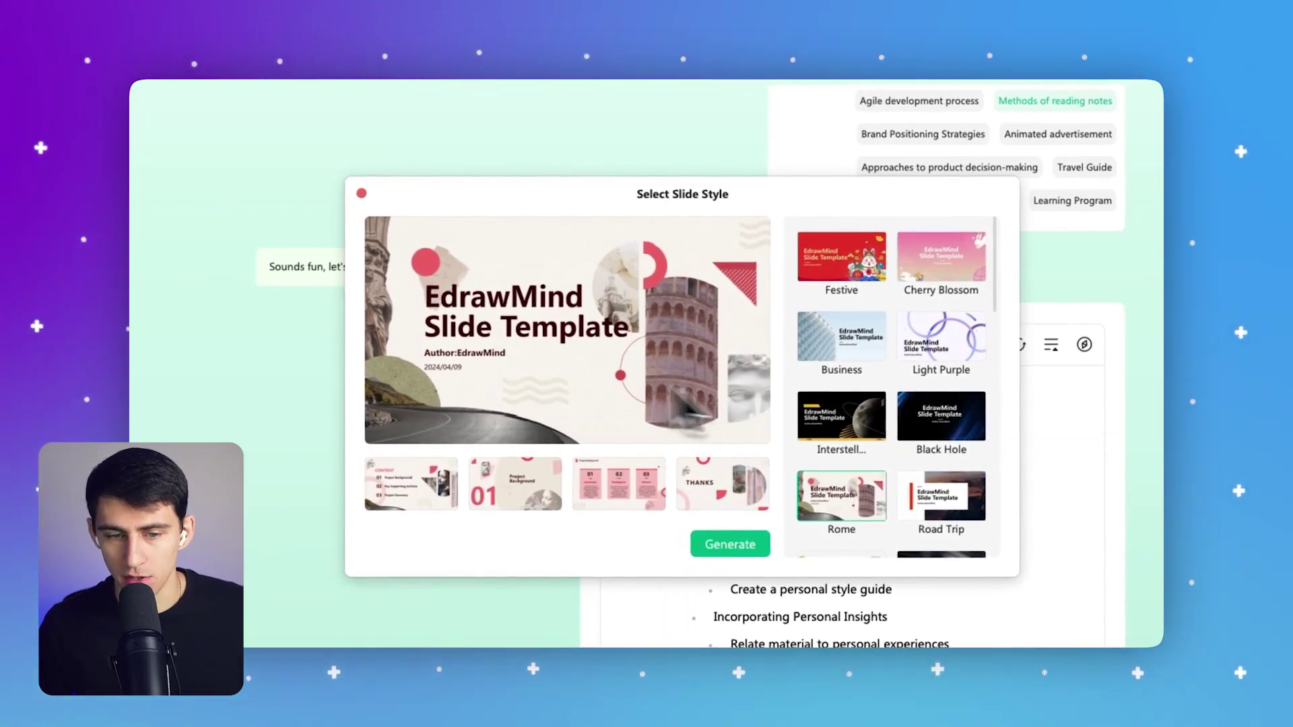
{"action": "left_click", "coordinate": [944, 342]}
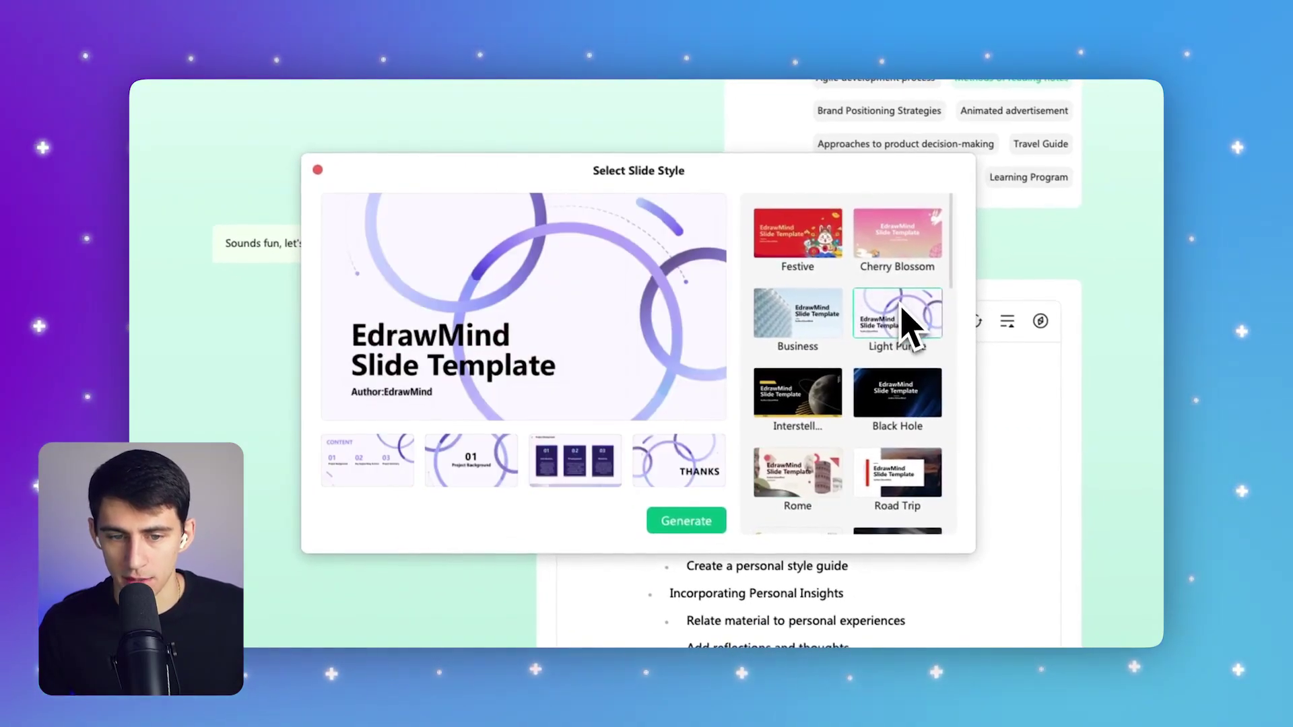
{"action": "left_click", "coordinate": [816, 330]}
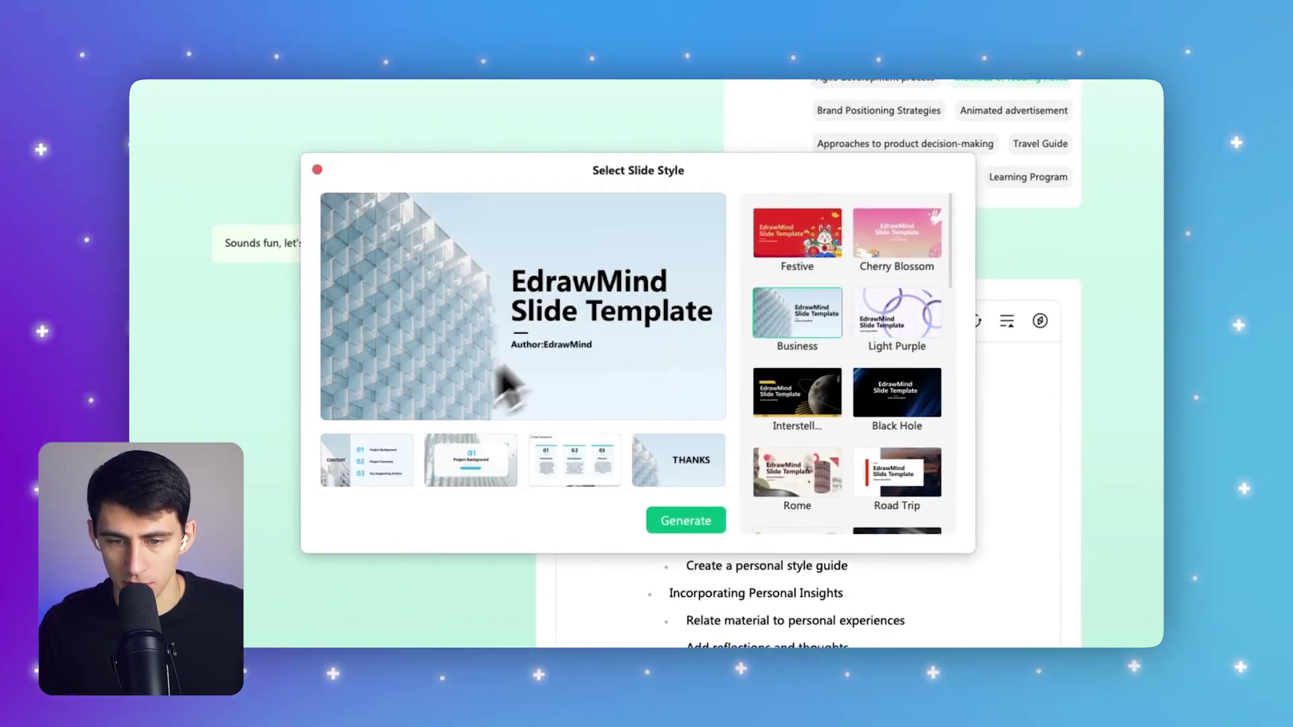
{"action": "left_click", "coordinate": [890, 317]}
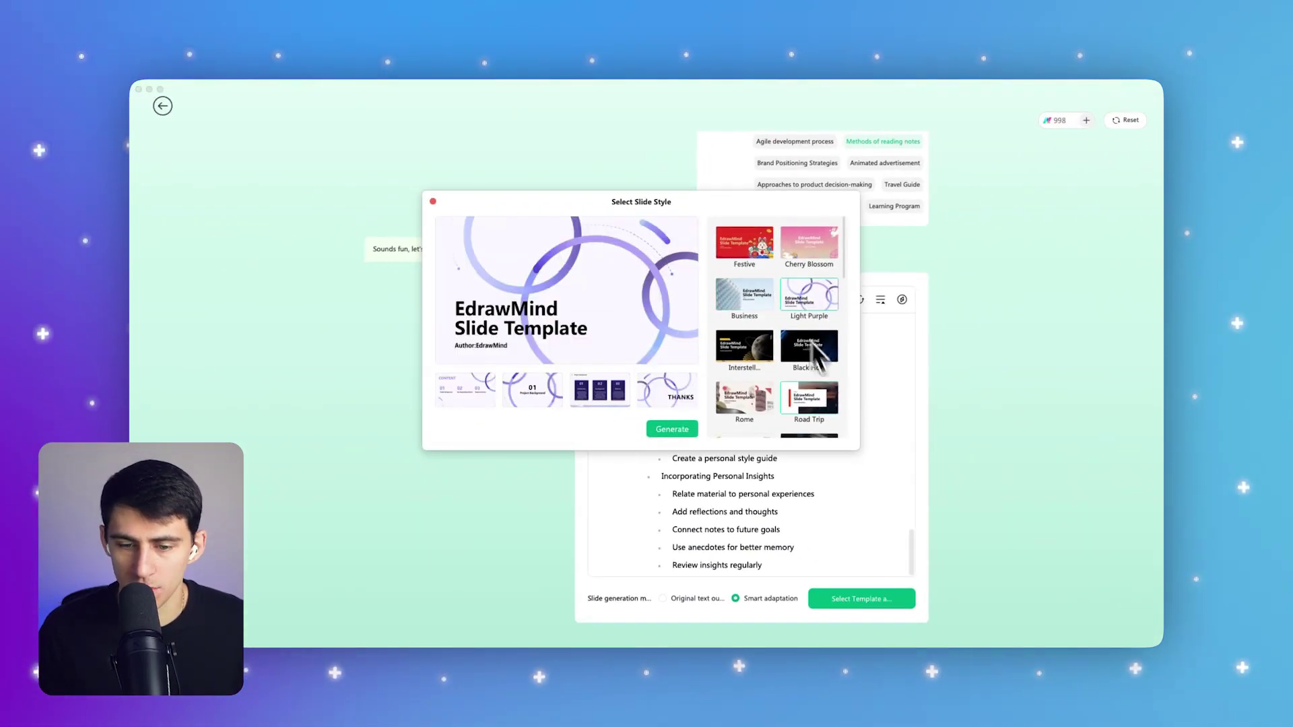
{"action": "left_click", "coordinate": [673, 430]}
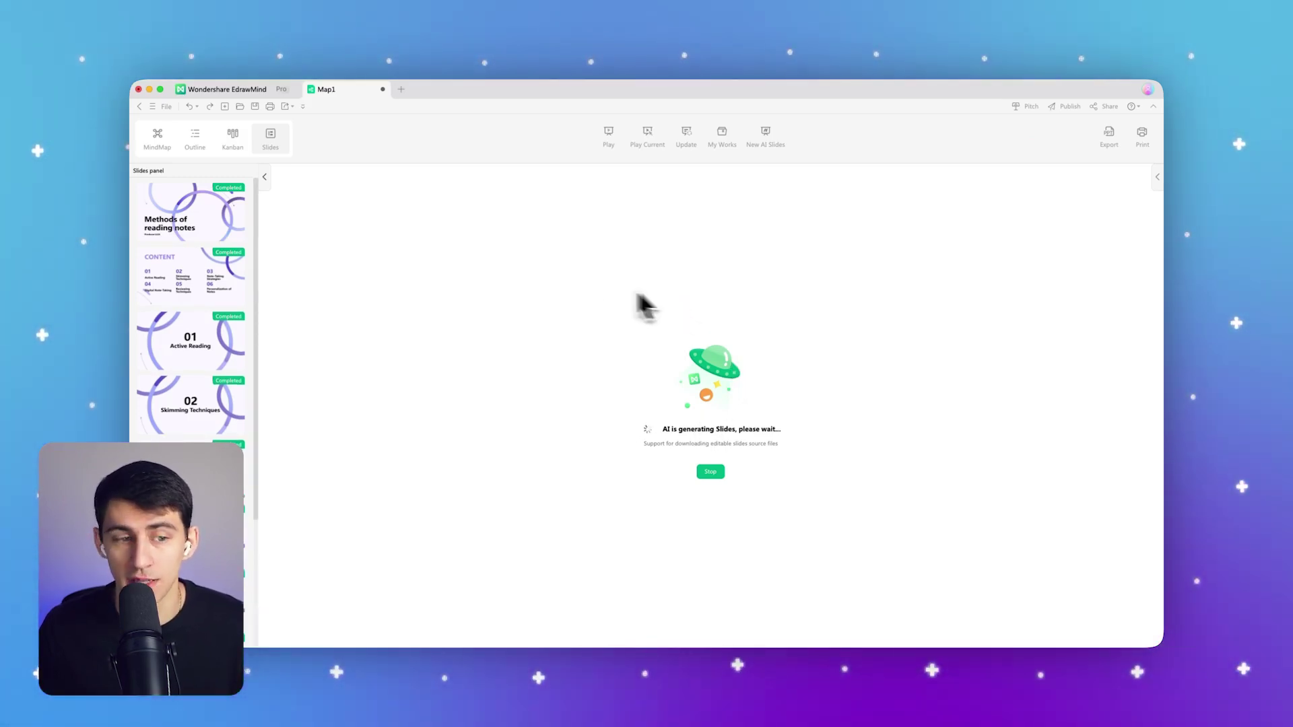
Step: Review the CONTENT, Active Reading, Skimming Techniques, Identifying Main Ideas and Speed Reading slides
{"action": "left_click", "coordinate": [192, 287]}
{"action": "left_click", "coordinate": [220, 364]}
{"action": "left_click", "coordinate": [219, 414]}
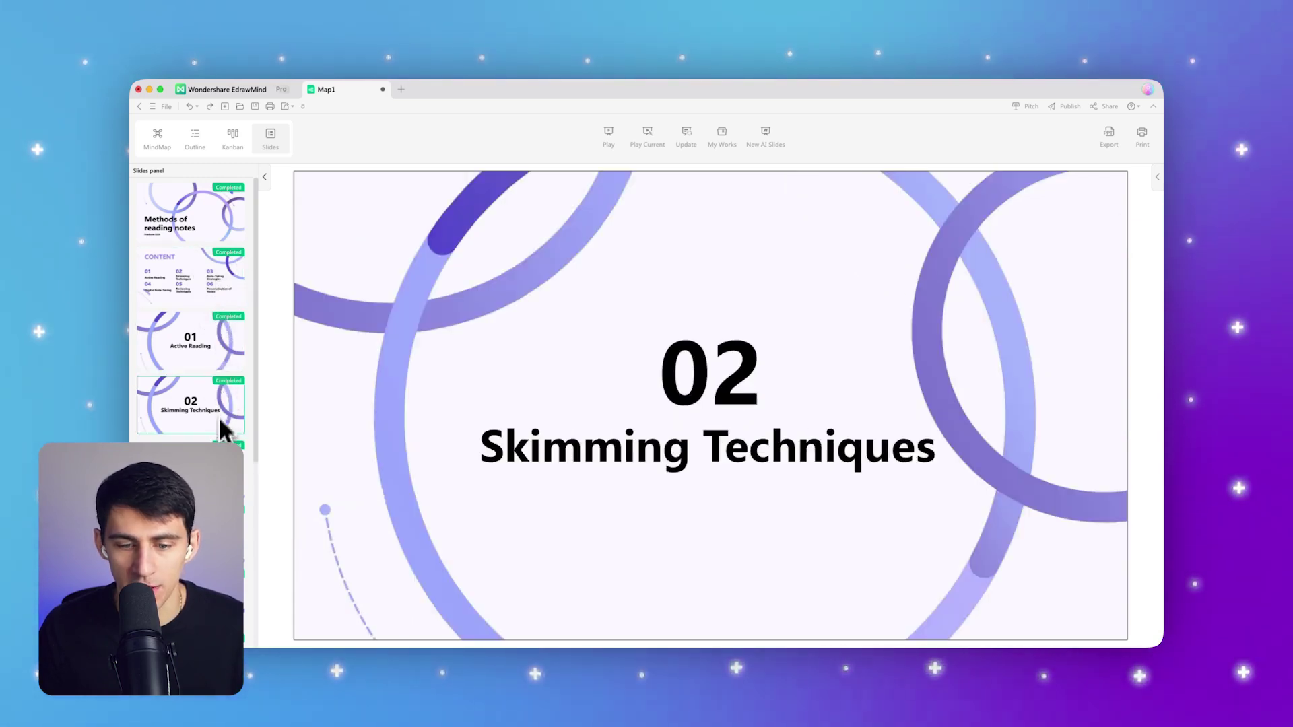
{"action": "left_click", "coordinate": [220, 468]}
{"action": "key", "text": "Down"}
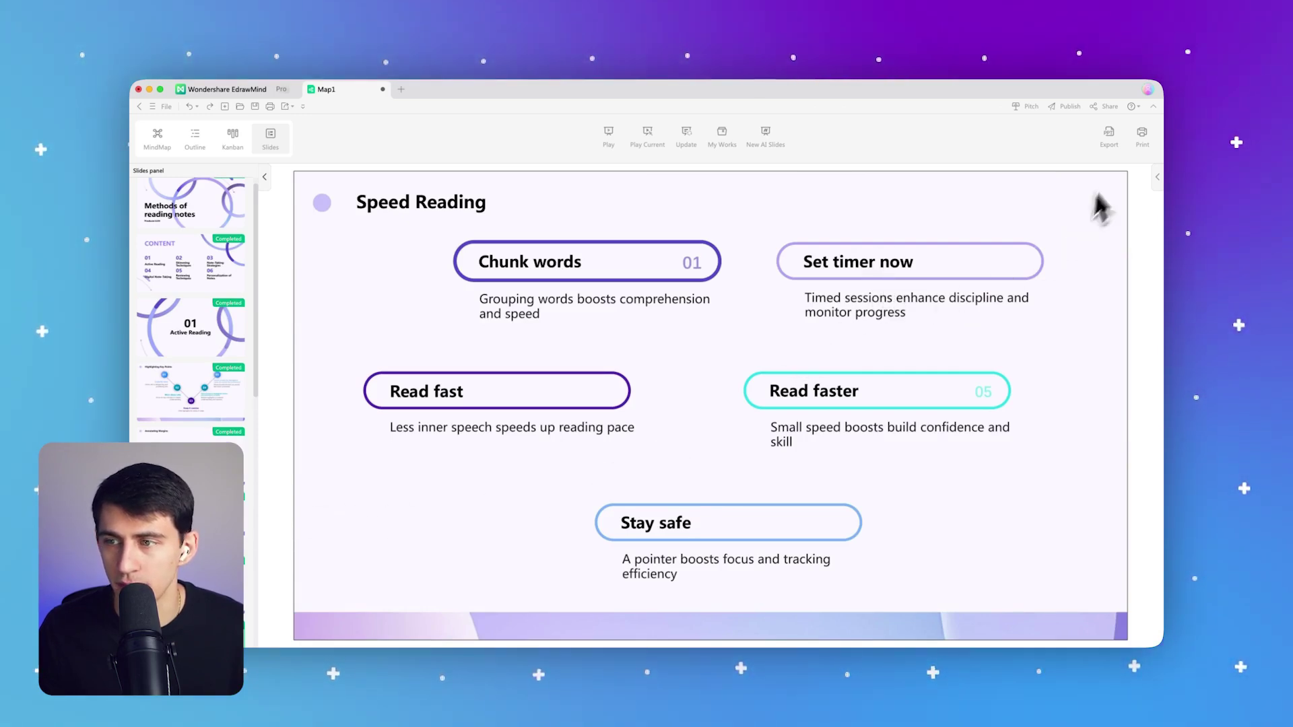
{"action": "scroll", "coordinate": [249, 476], "scroll_direction": "down", "scroll_amount": 10}
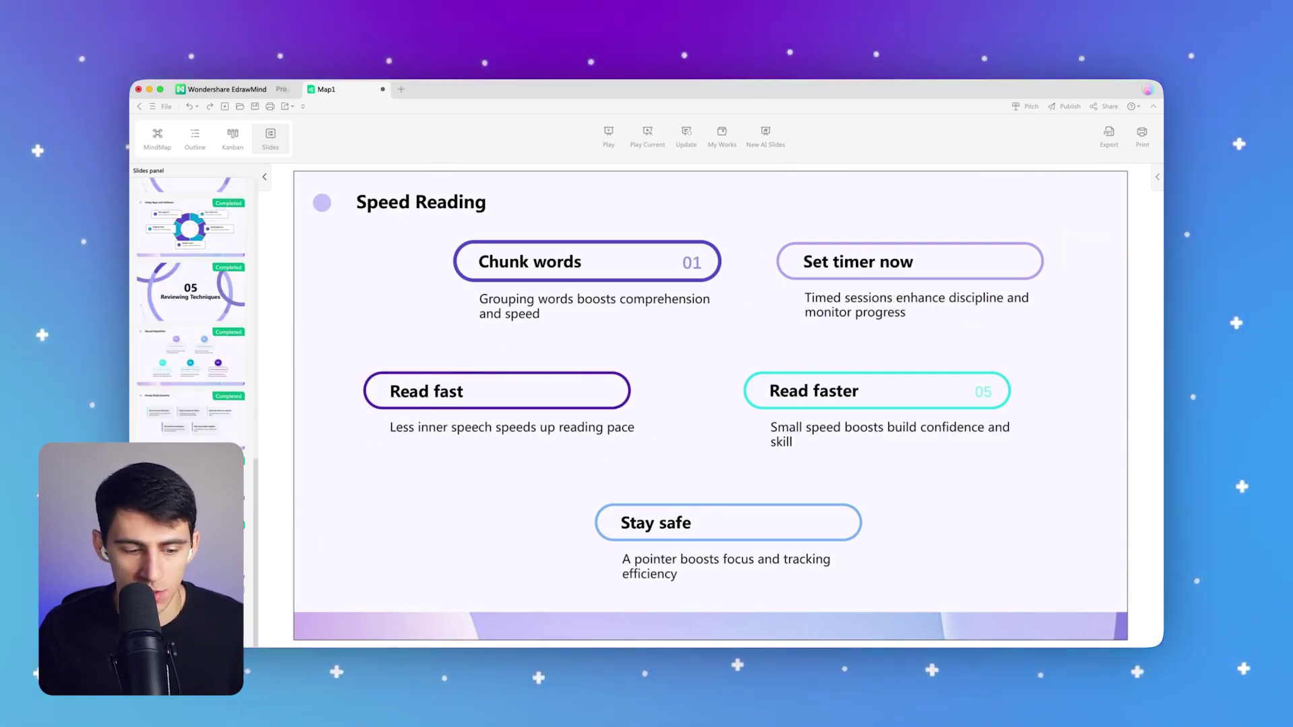
{"action": "scroll", "coordinate": [190, 310], "scroll_direction": "down", "scroll_amount": 2}
{"action": "scroll", "coordinate": [191, 310], "scroll_direction": "up", "scroll_amount": 2}
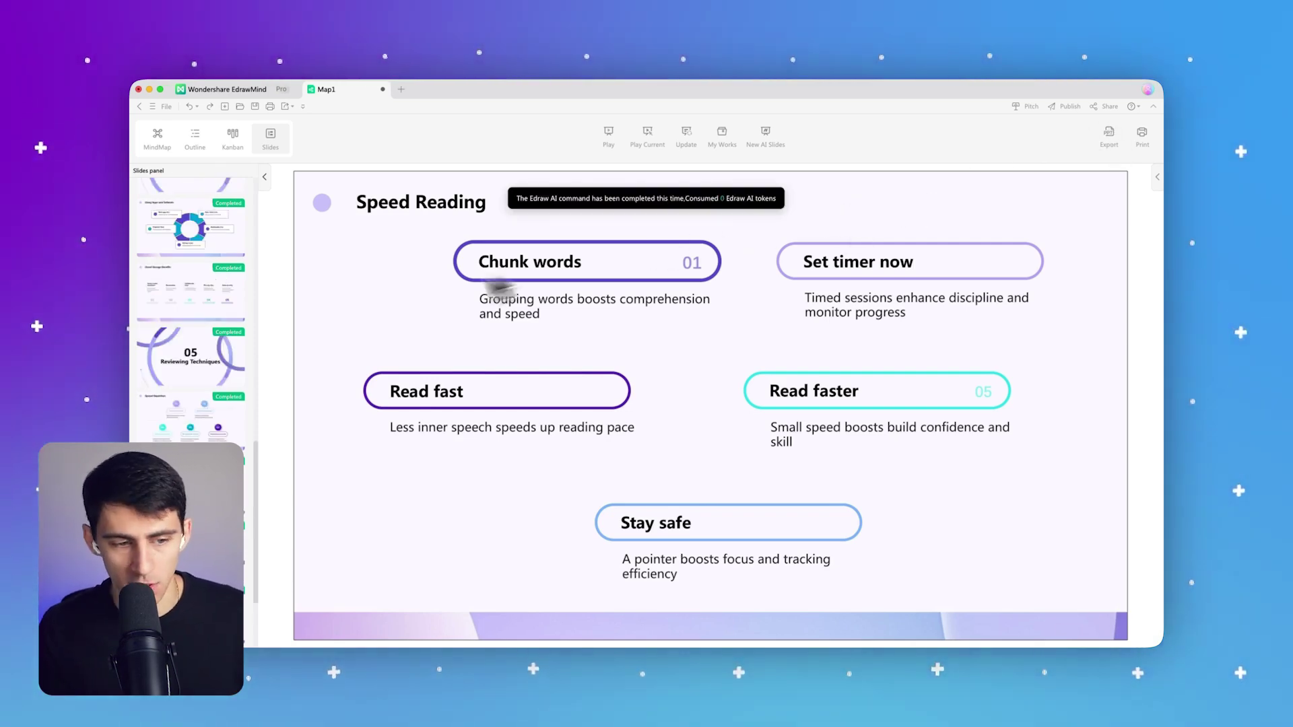
Step: Review the Cloud Storage, Spaced Repetition and Customizing Formats slides, then choose an export folder
{"action": "left_click", "coordinate": [232, 313]}
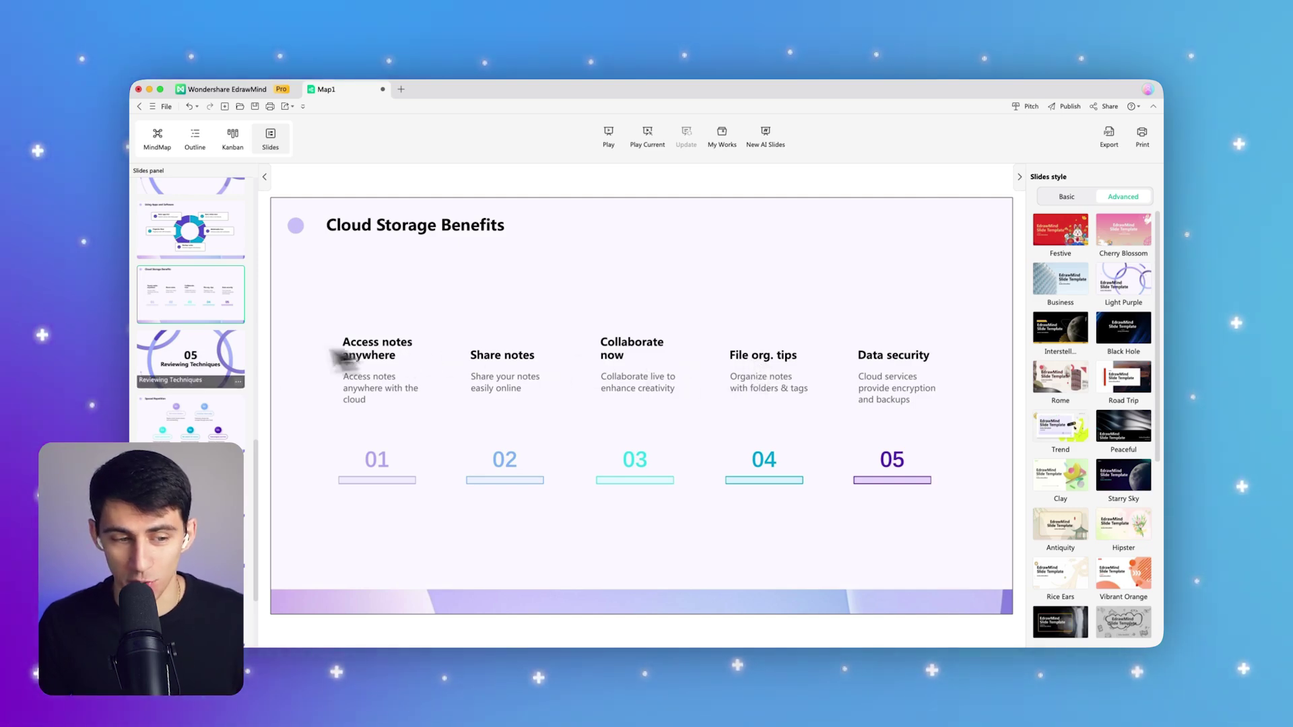
{"action": "left_click", "coordinate": [193, 433]}
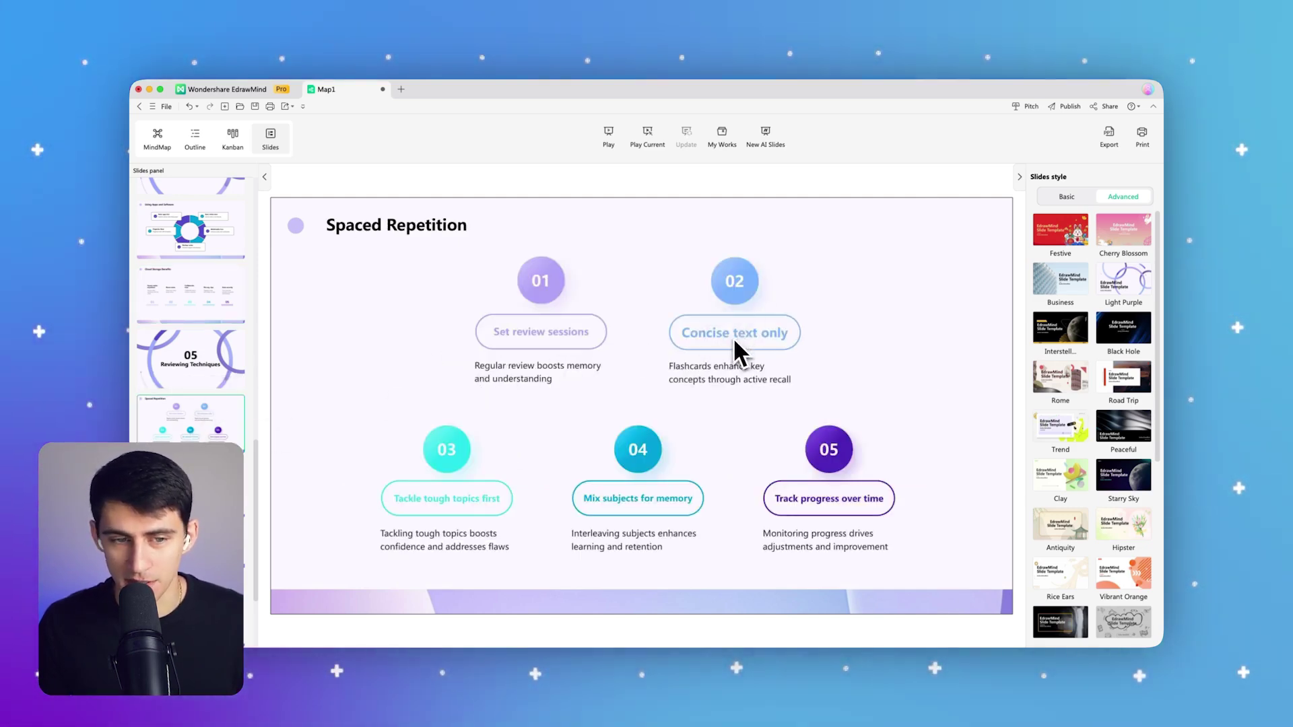
{"action": "scroll", "coordinate": [155, 354], "scroll_direction": "down", "scroll_amount": 3}
{"action": "left_click", "coordinate": [196, 475]}
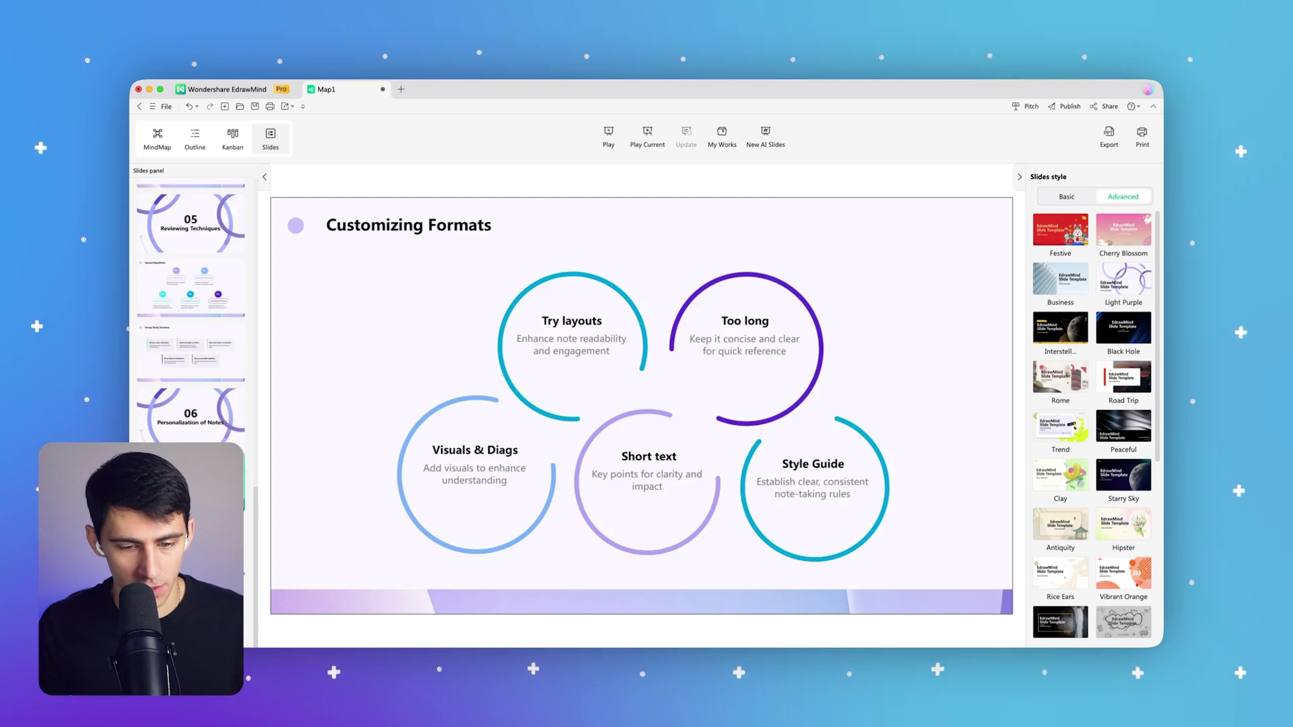
{"action": "left_click", "coordinate": [1108, 143]}
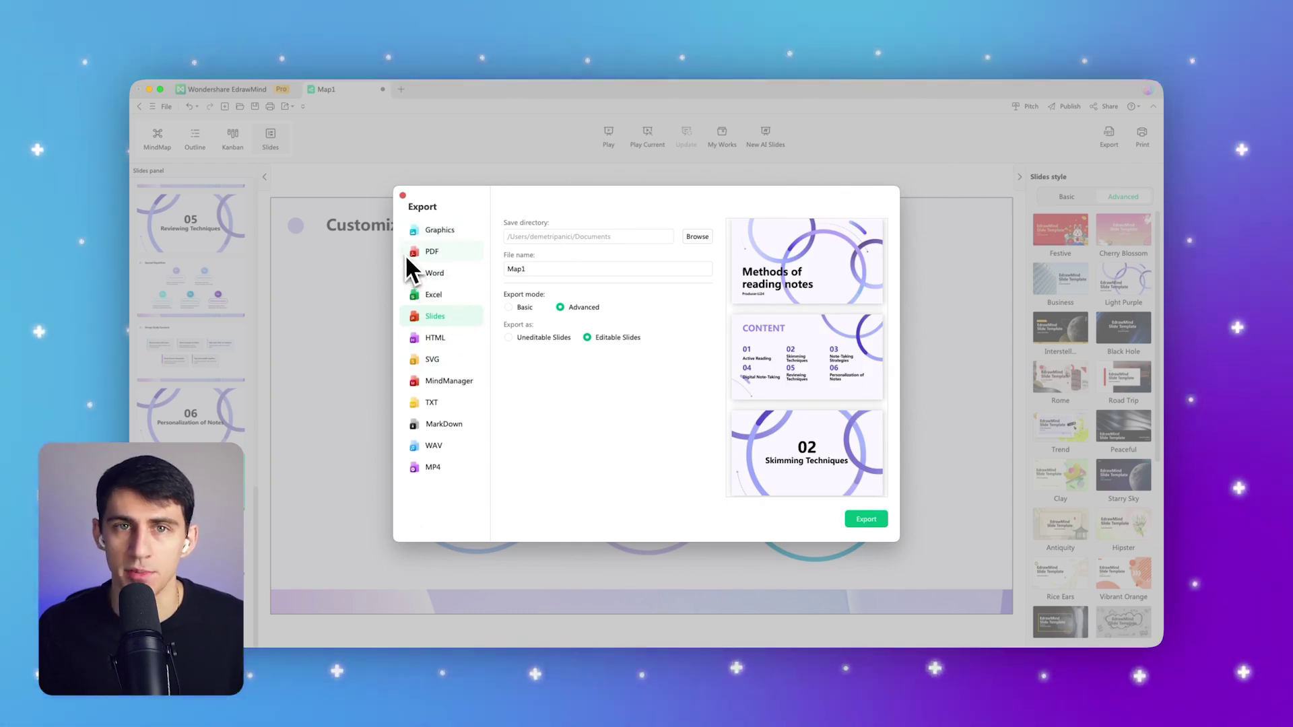
{"action": "left_click", "coordinate": [563, 232]}
Step: Dismiss the folder chooser keeping Documents and go to the AI image processing tools
{"action": "left_click", "coordinate": [825, 384]}
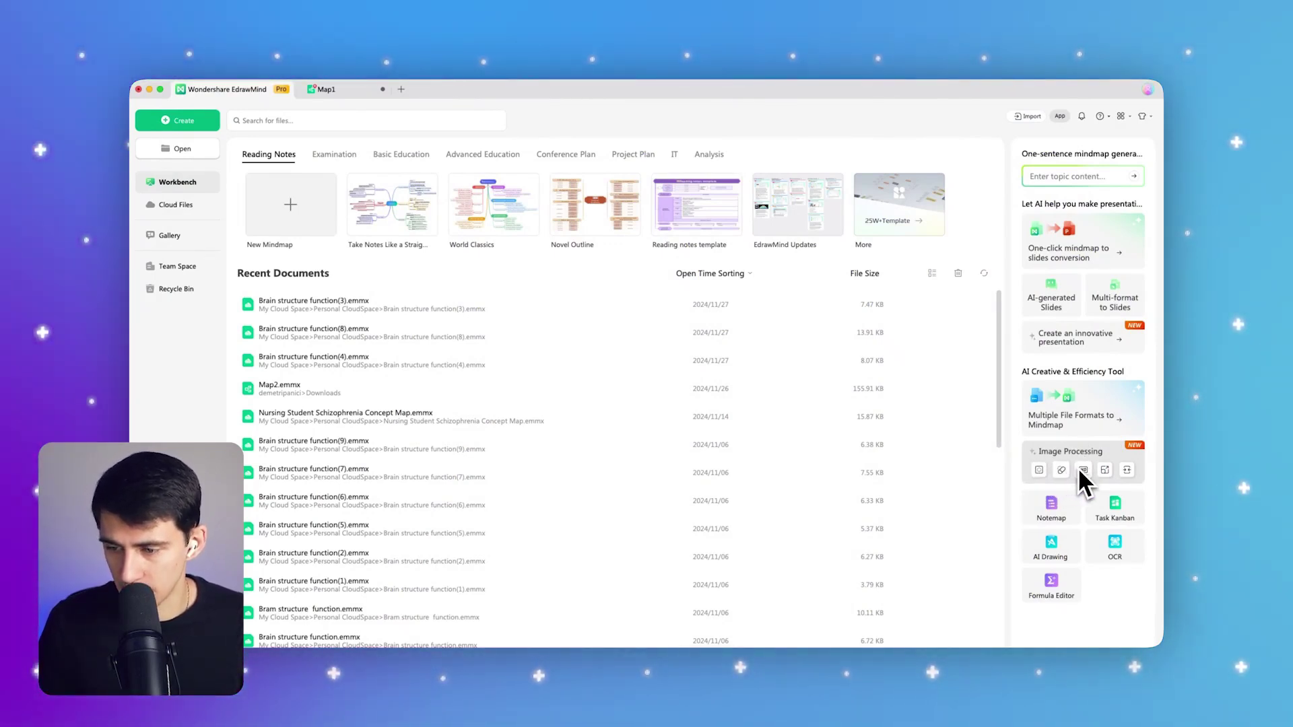
{"action": "left_click", "coordinate": [1124, 472]}
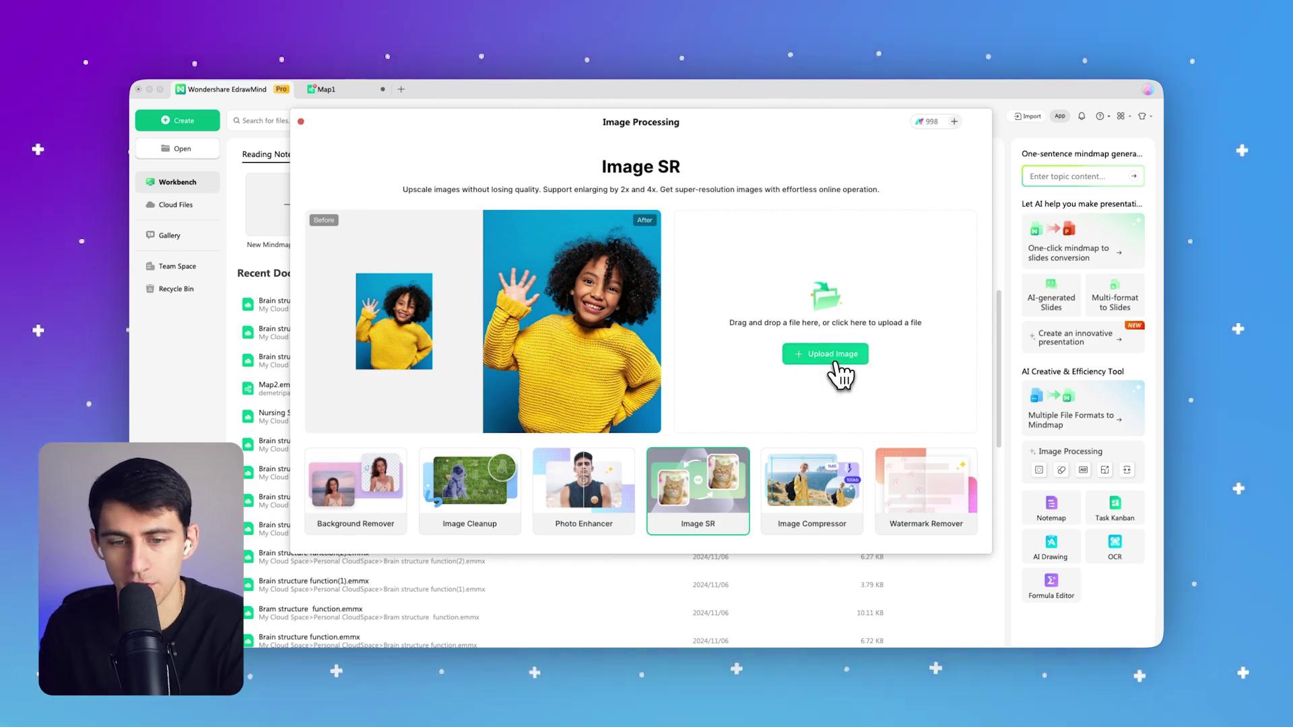
Step: Upload the moon image from the Mac Screenshots folder and upscale it four times
{"action": "left_click", "coordinate": [835, 363]}
{"action": "left_click", "coordinate": [467, 309]}
{"action": "double_click", "coordinate": [696, 270]}
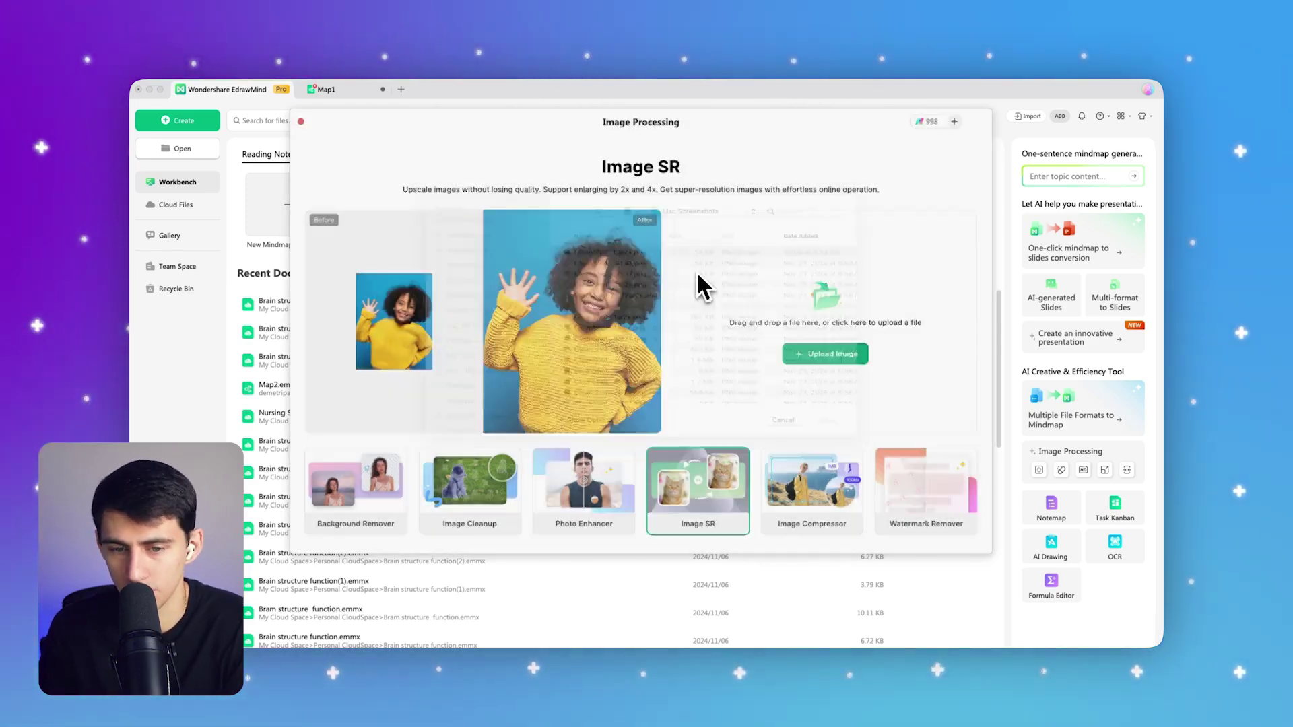
{"action": "left_click", "coordinate": [893, 262]}
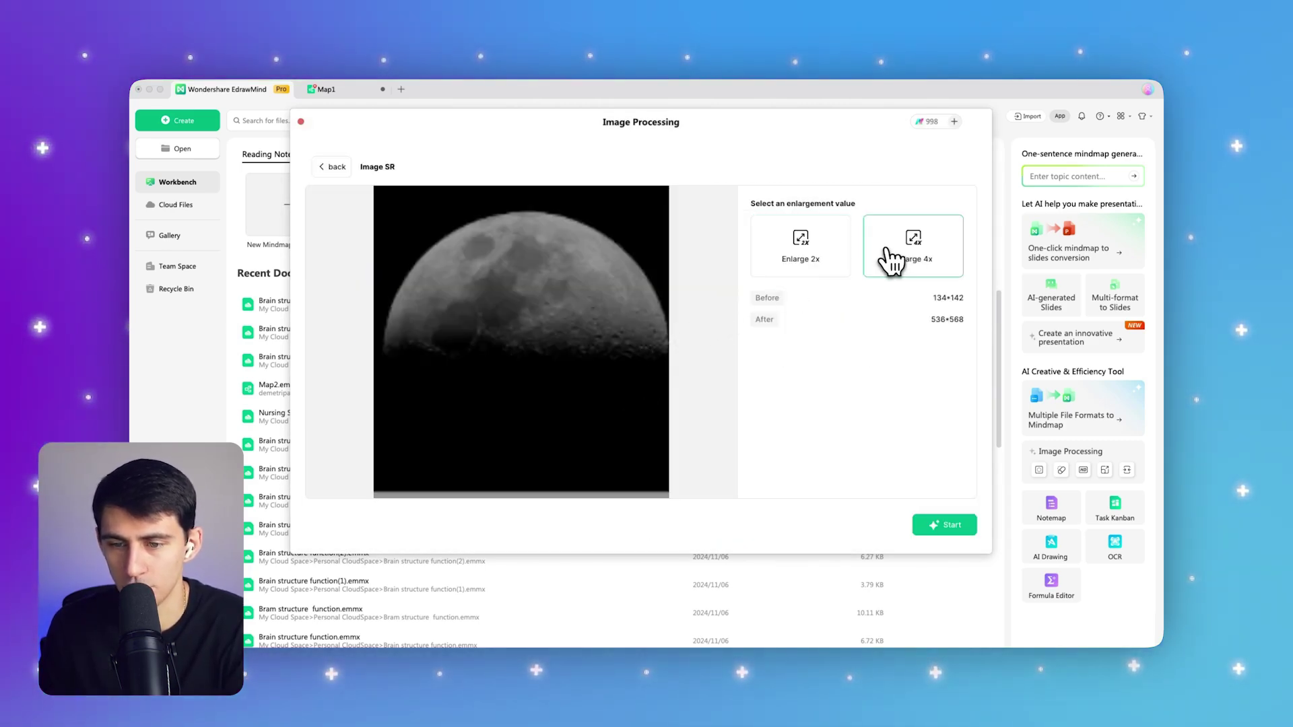
{"action": "left_click", "coordinate": [959, 530]}
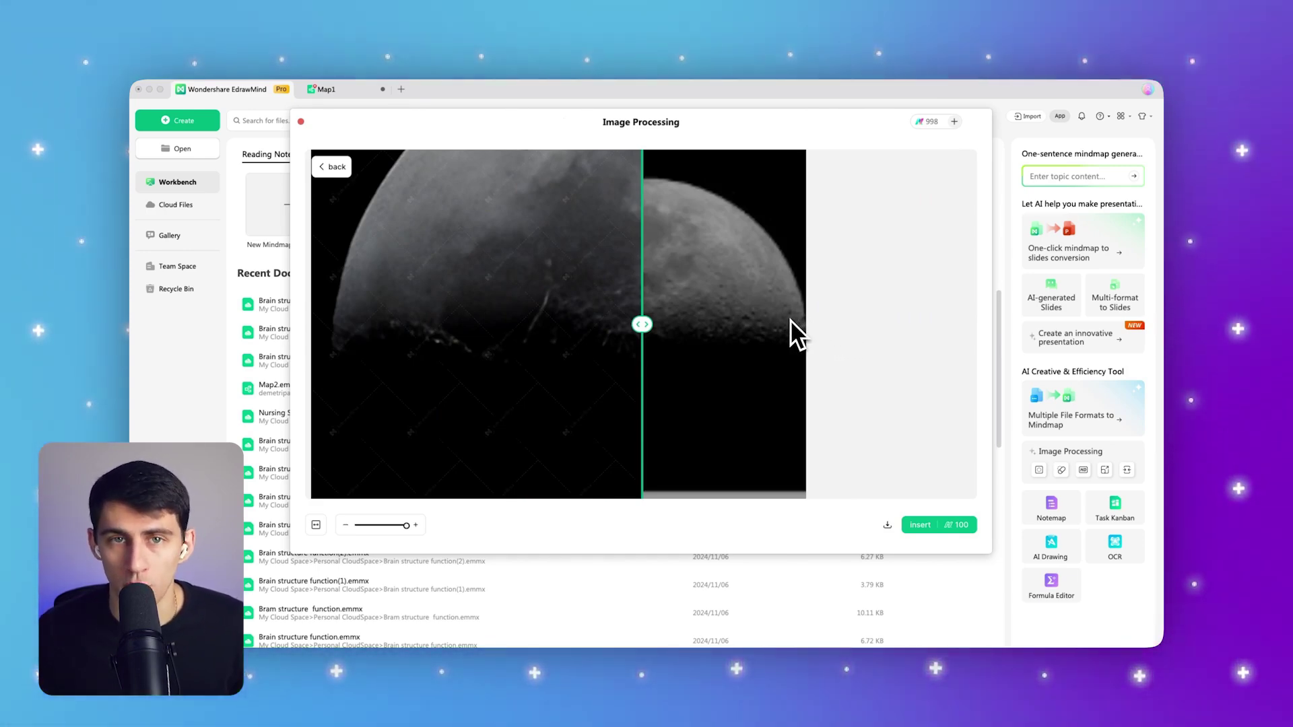
{"action": "scroll", "coordinate": [628, 338], "scroll_direction": "down", "scroll_amount": 3}
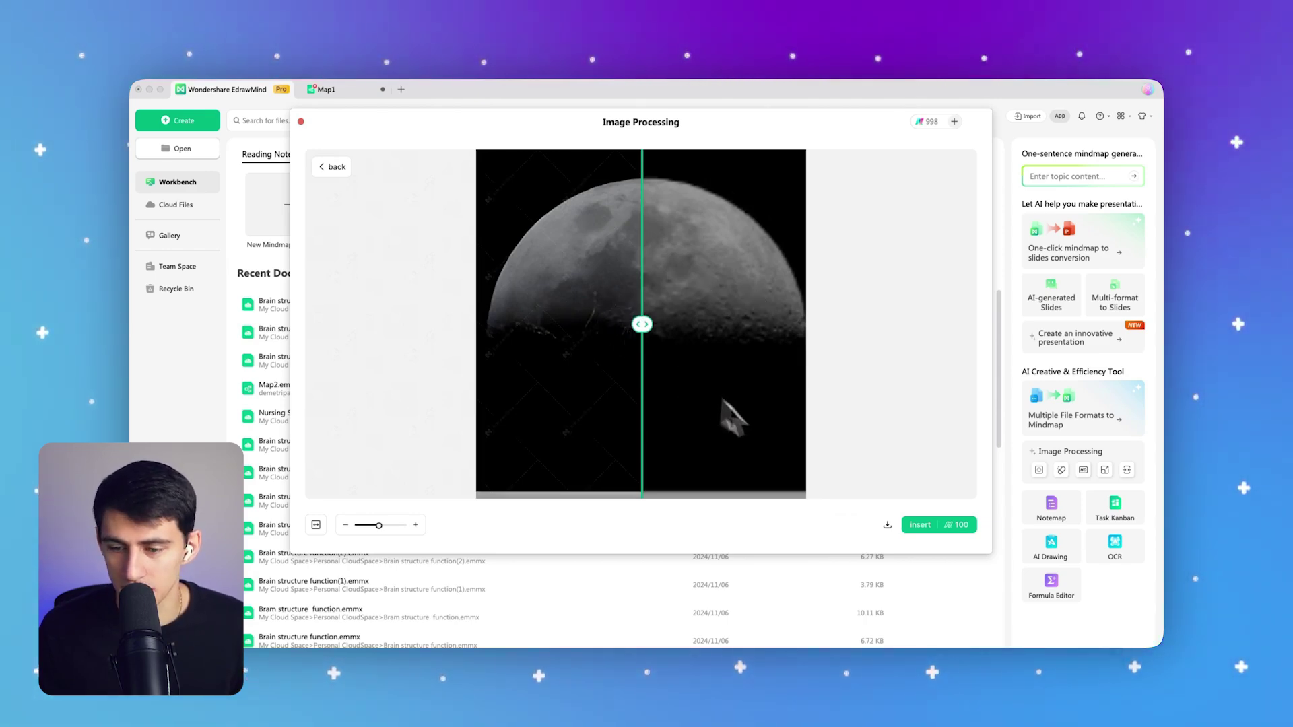
Step: Download the upscaled image and save it as Moon Image.png
{"action": "left_click", "coordinate": [887, 524]}
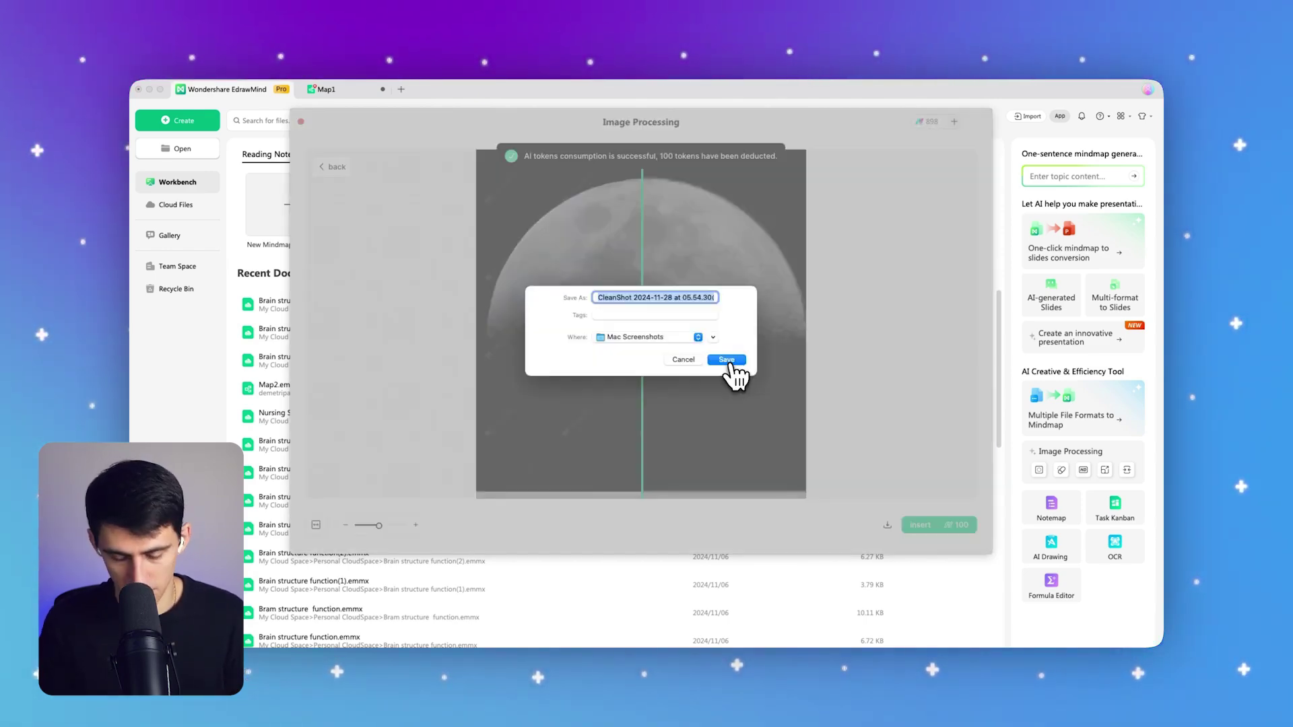
{"action": "type", "text": "Moon .png"}
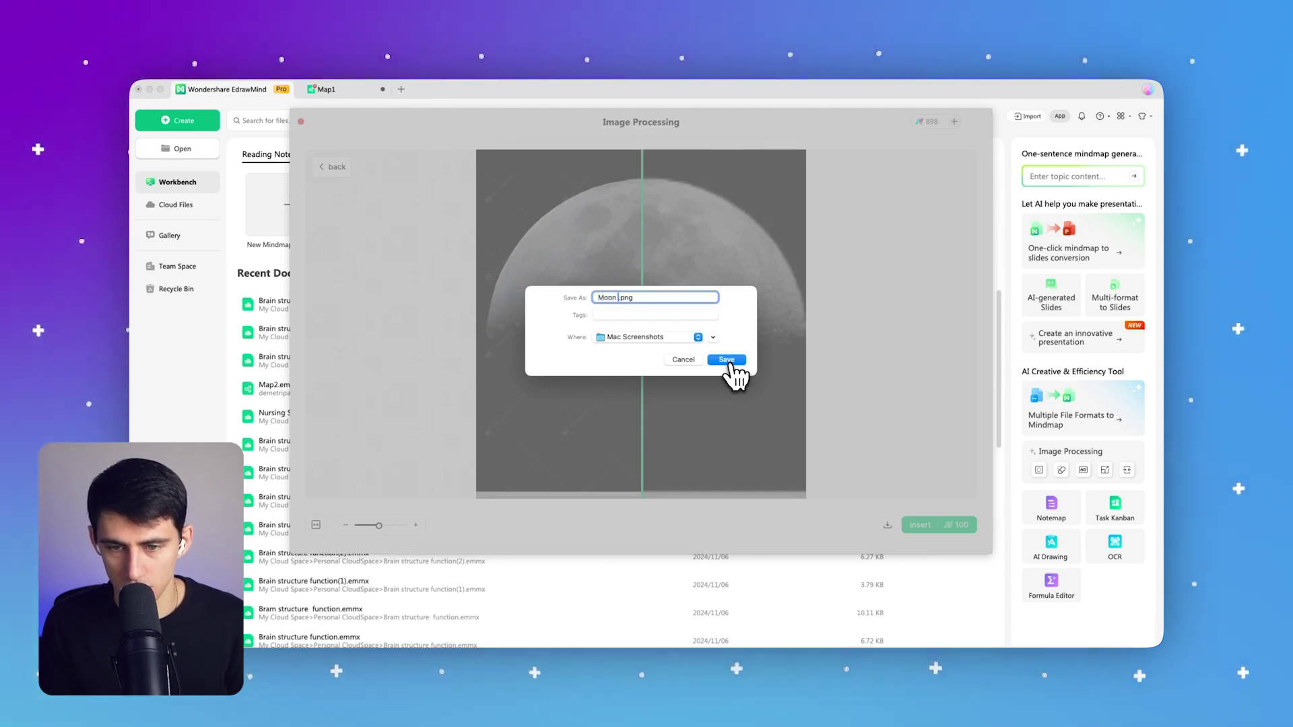
{"action": "type", "text": "n Image"}
{"action": "left_click", "coordinate": [730, 367]}
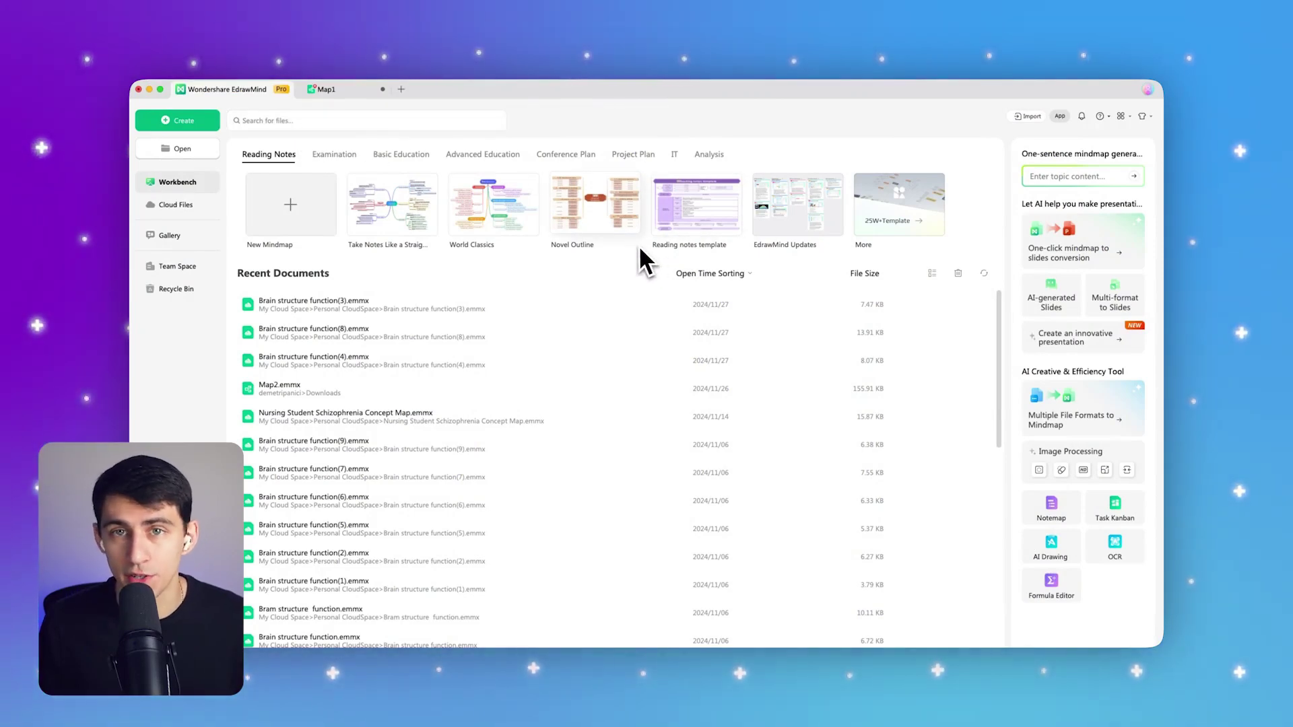
Step: Show the recent documents list to choose a file to open
{"action": "left_click", "coordinate": [178, 149]}
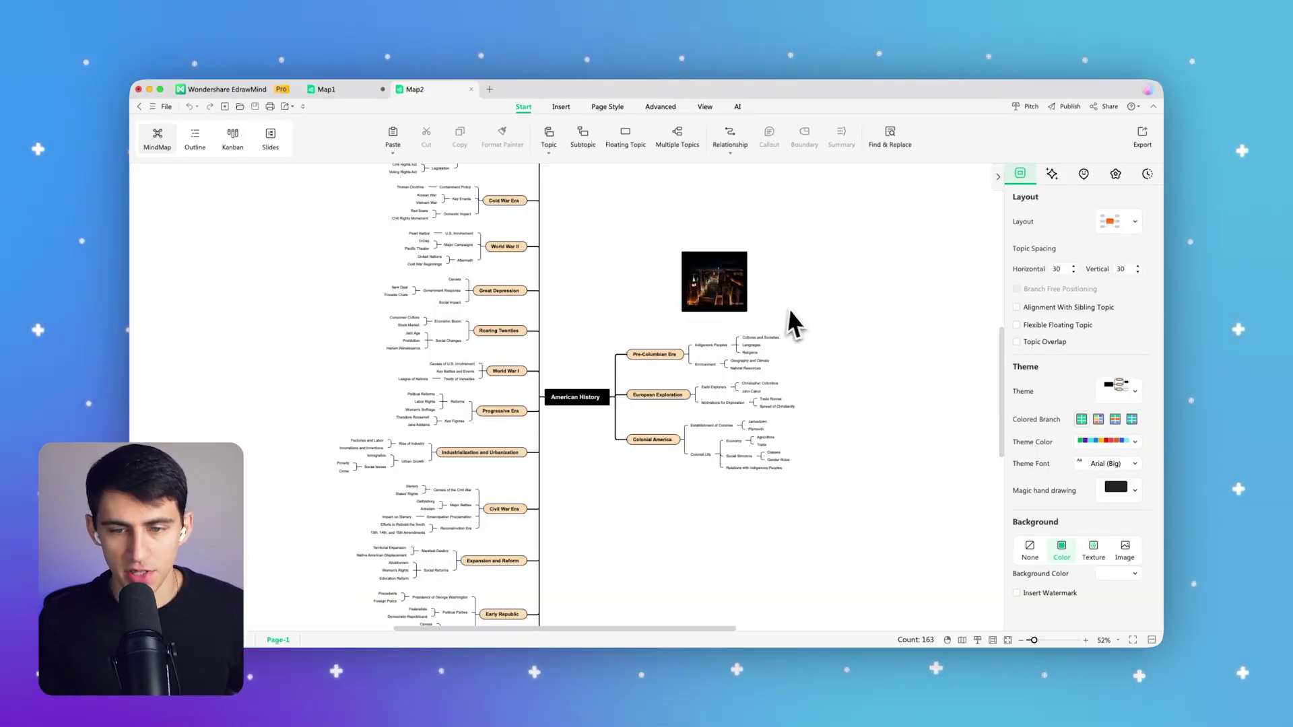
Step: Scroll over the American History mind map in Map2, then switch it to Kanban view
{"action": "scroll", "coordinate": [609, 290], "scroll_direction": "up", "scroll_amount": 1}
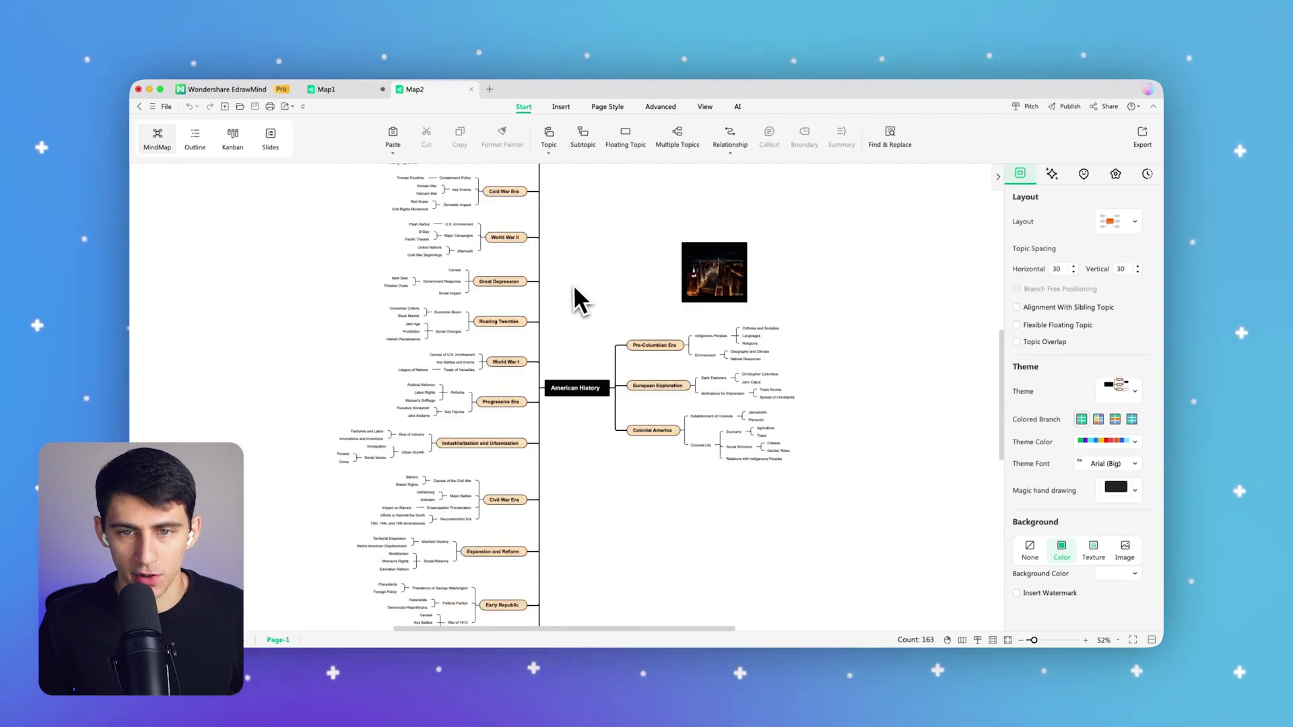
{"action": "scroll", "coordinate": [569, 284], "scroll_direction": "up", "scroll_amount": 2}
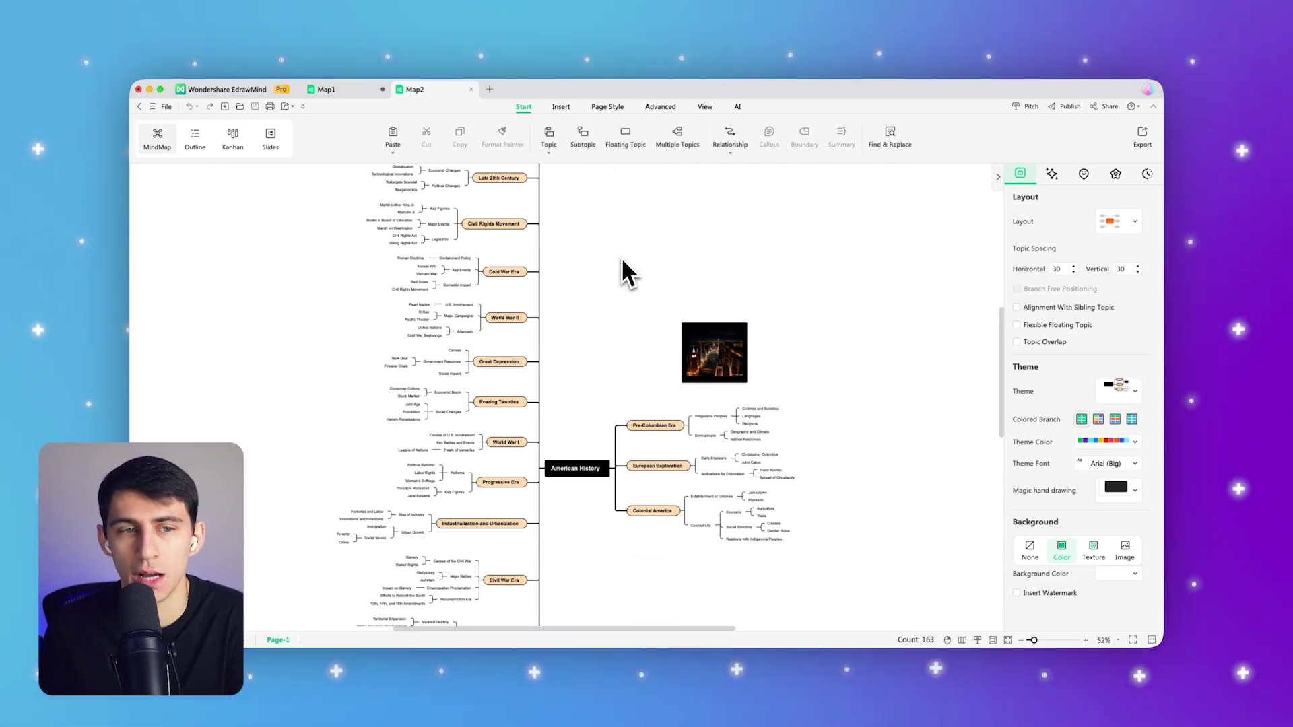
{"action": "left_click", "coordinate": [237, 143]}
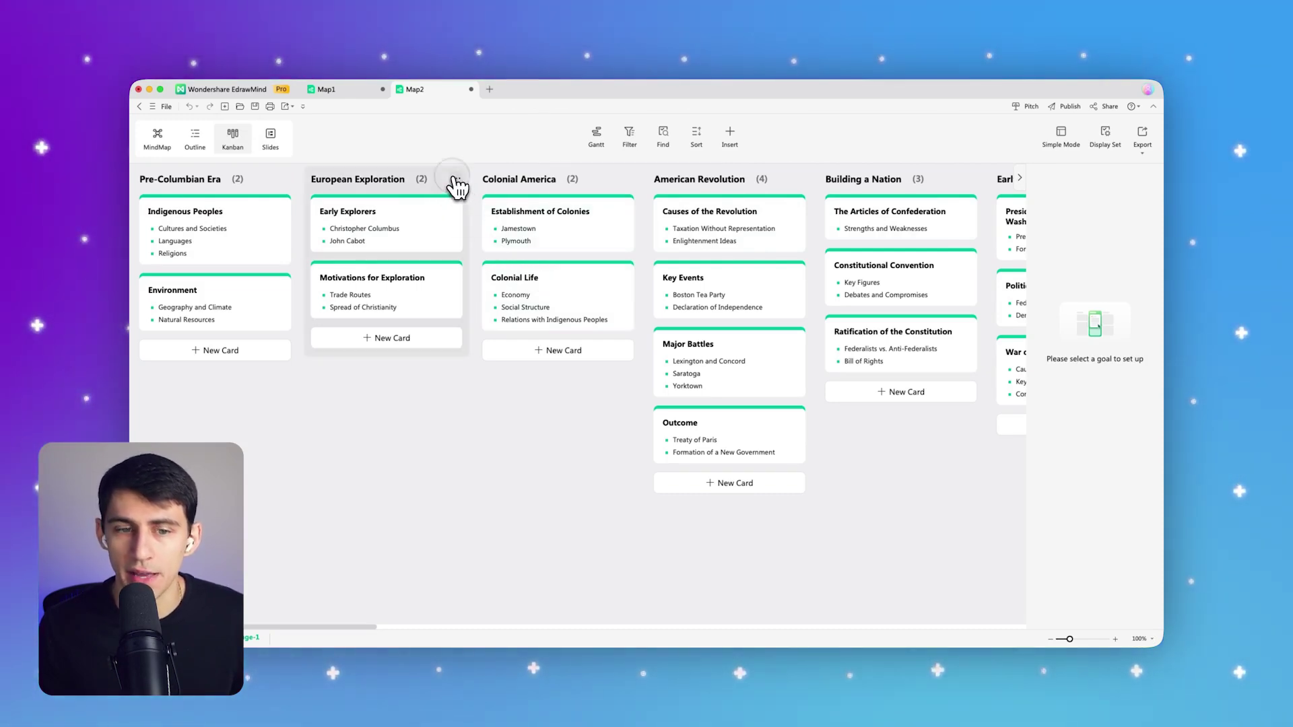
Step: Color the European Exploration Kanban column cyan, then start a Pitch presentation
{"action": "left_click", "coordinate": [455, 180]}
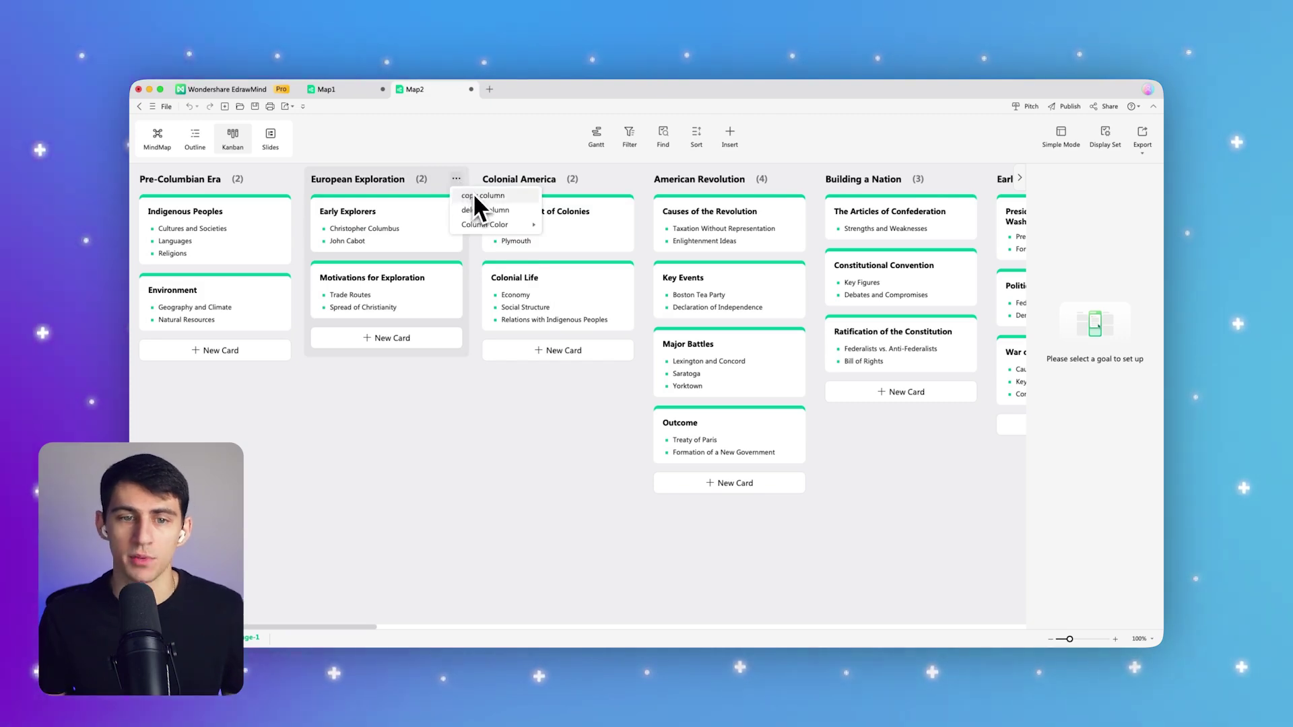
{"action": "mouse_move", "coordinate": [510, 227]}
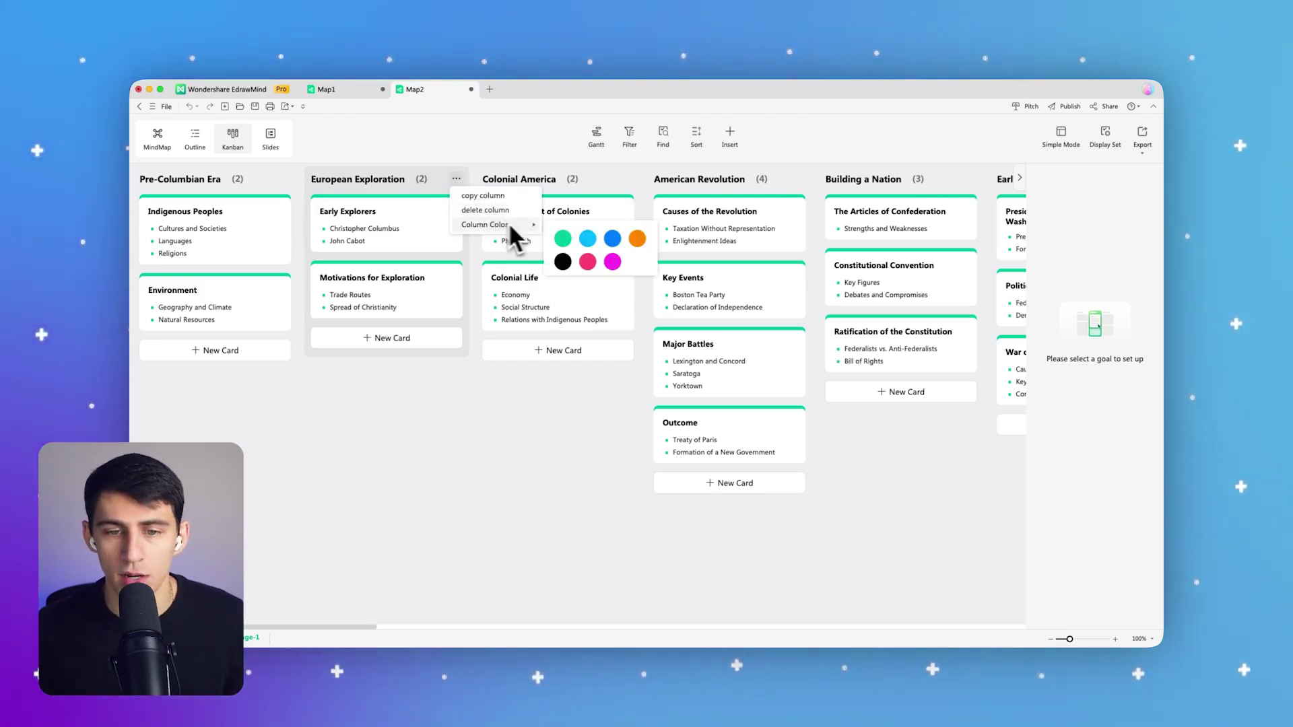
{"action": "left_click", "coordinate": [583, 240]}
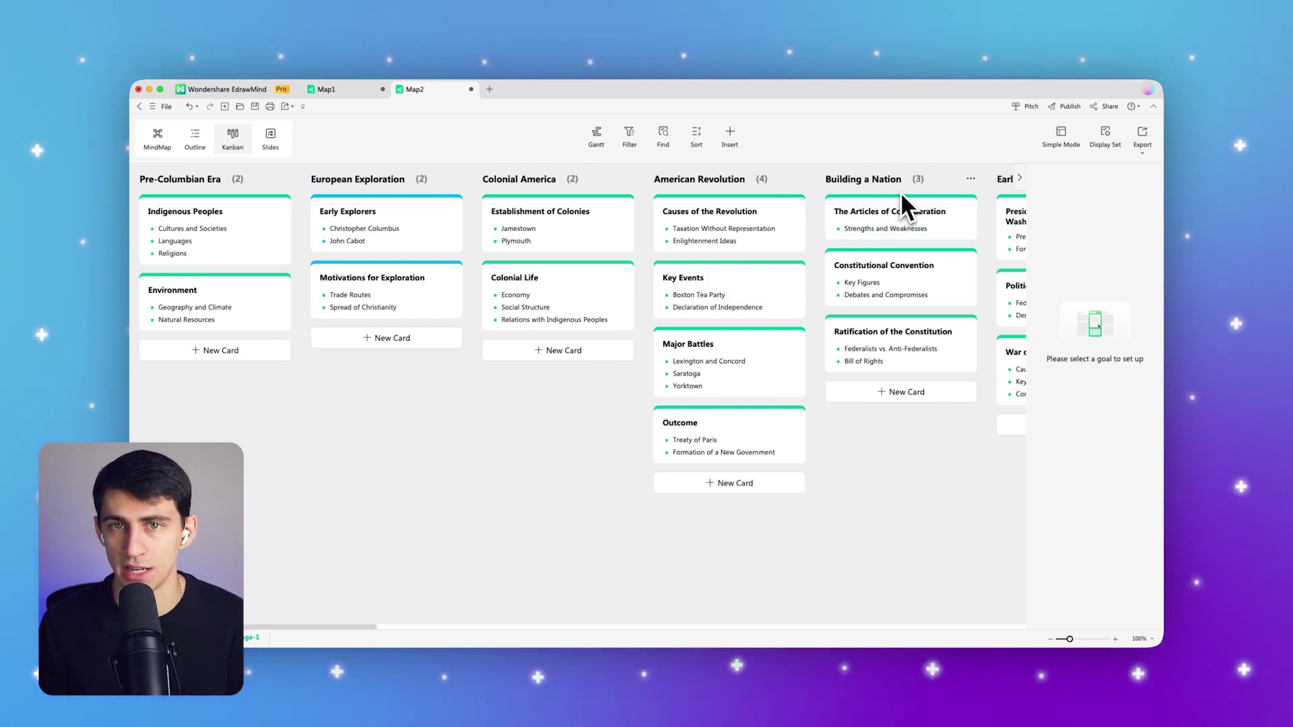
{"action": "left_click", "coordinate": [1023, 106]}
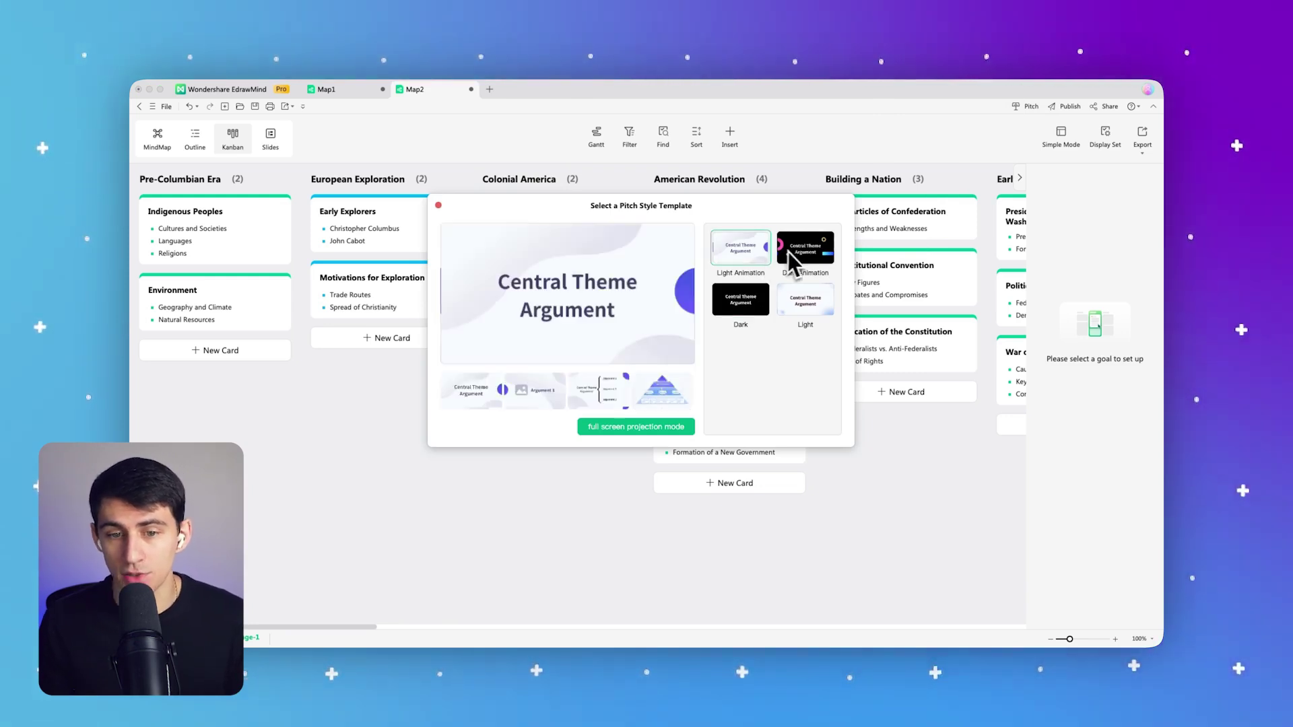
Step: Play the American History pitch full screen in Light Animation style, dismissing the simplification suggestion
{"action": "left_click", "coordinate": [749, 257]}
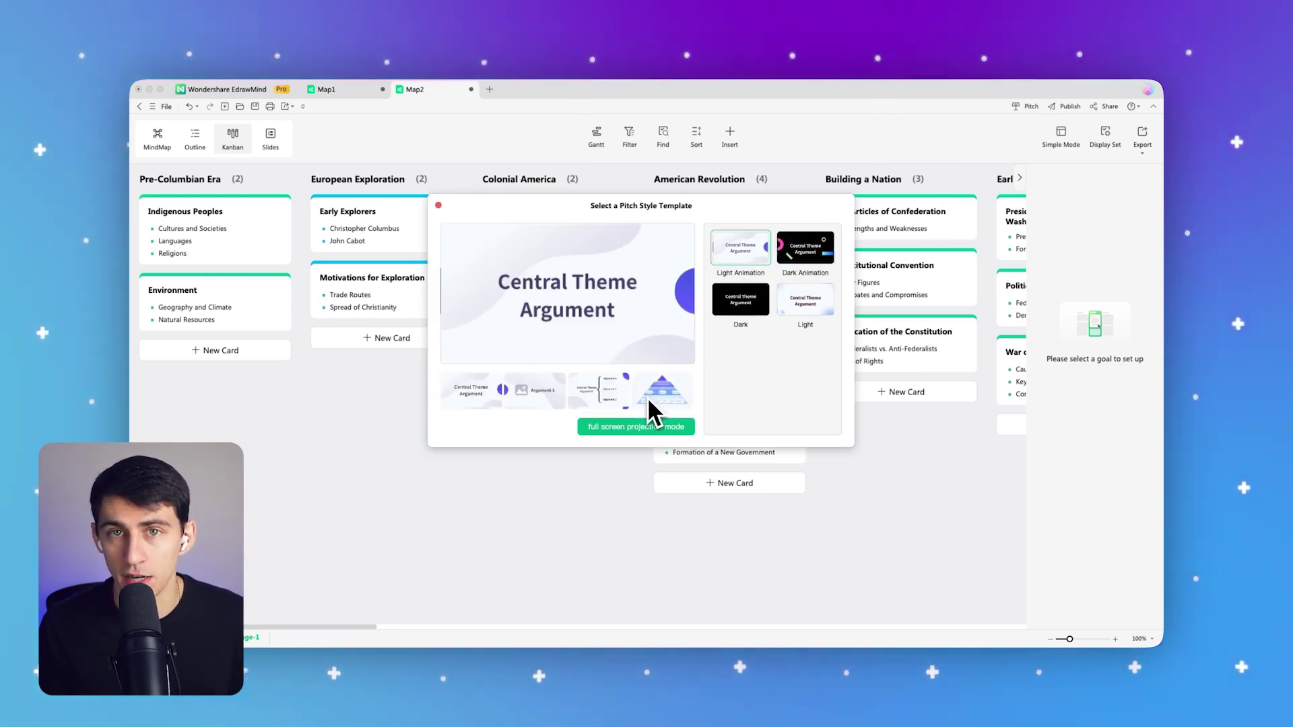
{"action": "left_click", "coordinate": [660, 426]}
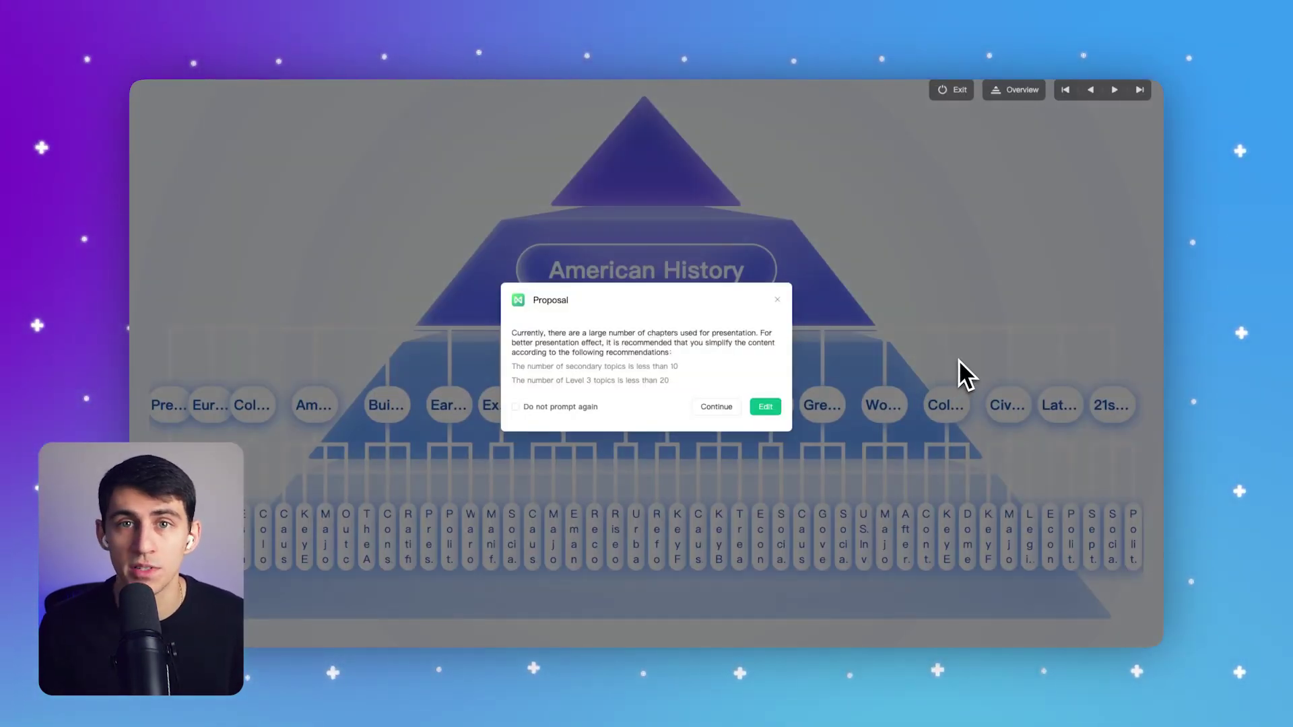
{"action": "key", "text": "Escape"}
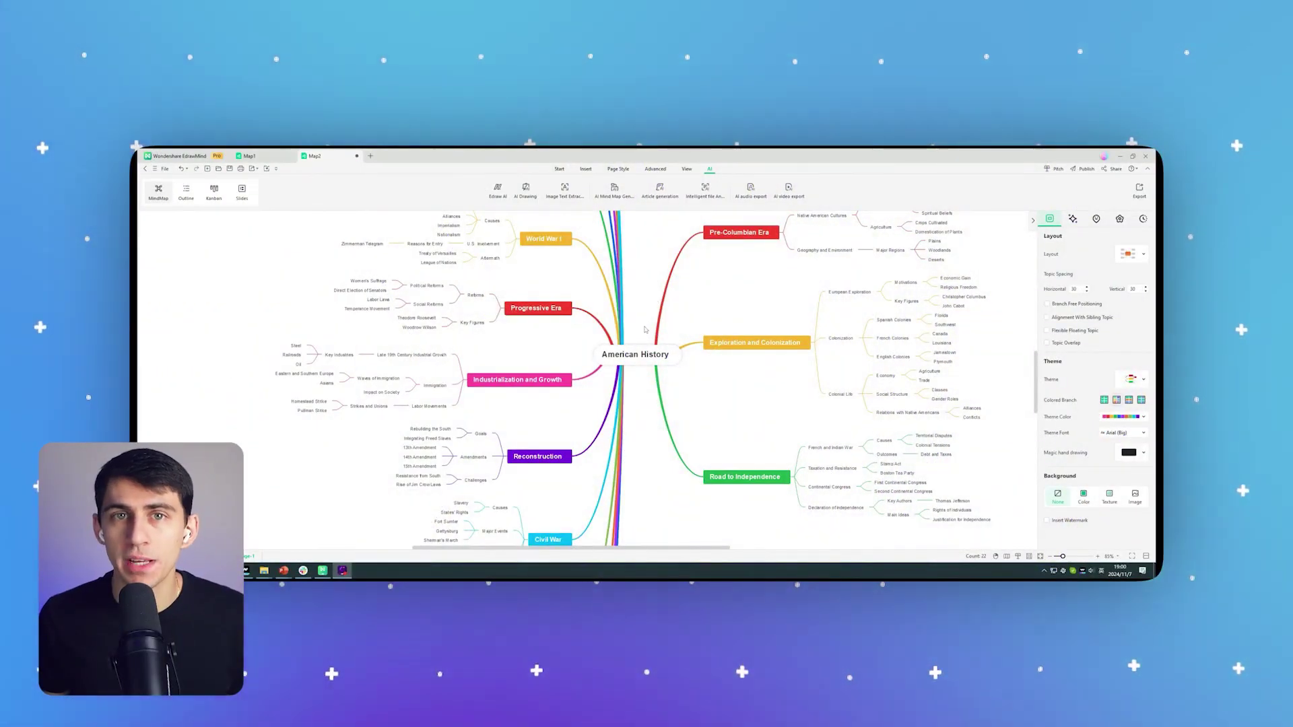
Step: Start a full-screen Light Animation pitch and step past the American History title to the Pre-Columbian Era slide
{"action": "scroll", "coordinate": [645, 330], "scroll_direction": "up", "scroll_amount": 2}
{"action": "scroll", "coordinate": [648, 385], "scroll_direction": "down", "scroll_amount": 10}
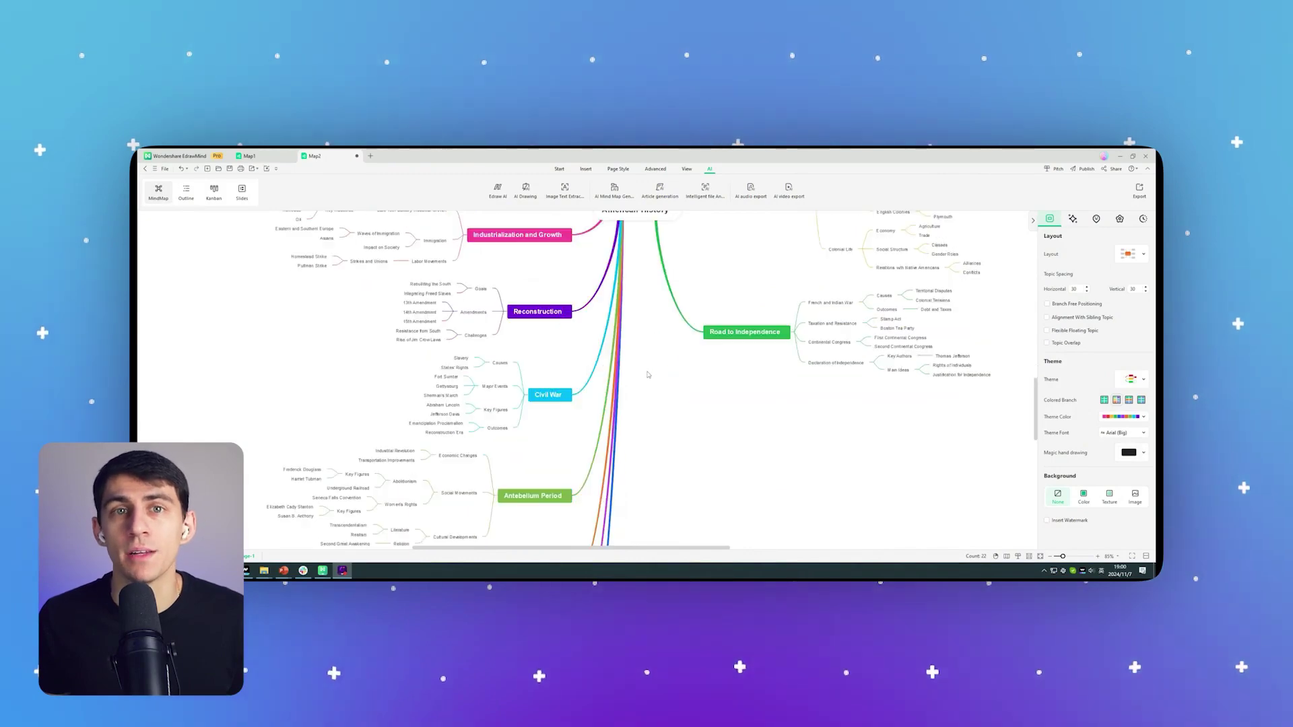
{"action": "scroll", "coordinate": [648, 371], "scroll_direction": "down", "scroll_amount": 2}
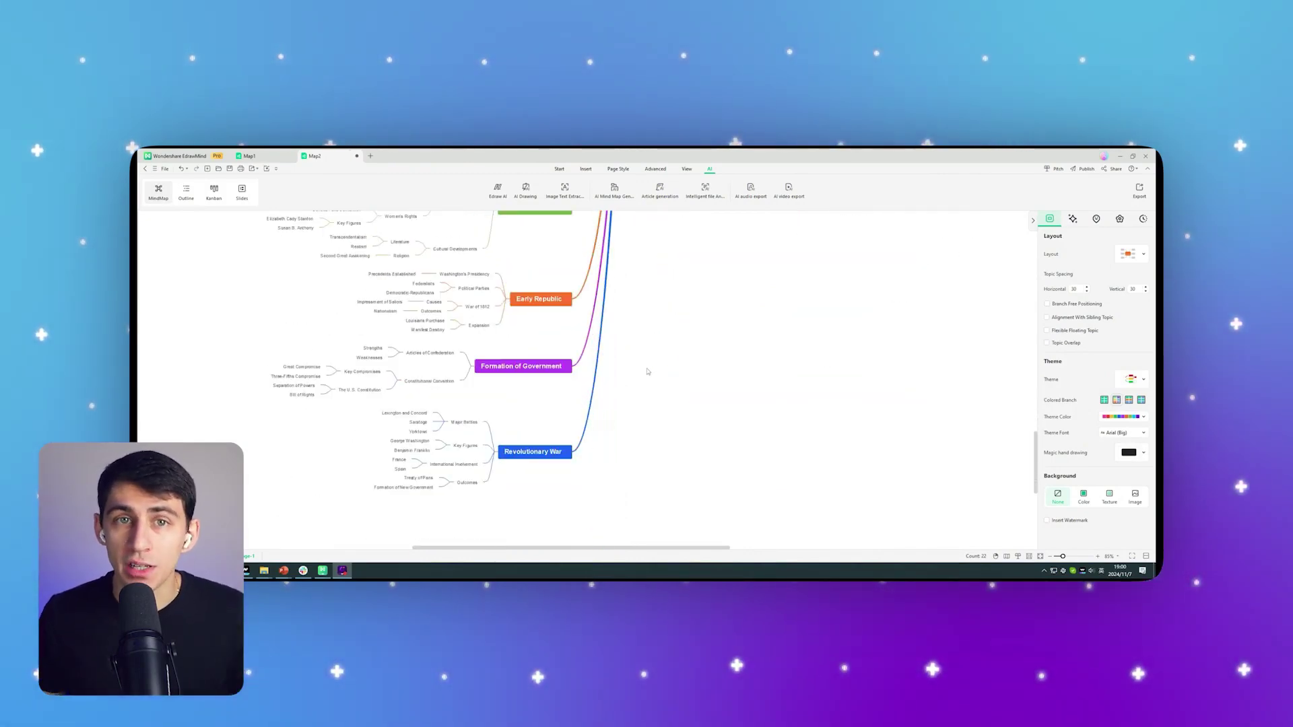
{"action": "scroll", "coordinate": [648, 371], "scroll_direction": "up", "scroll_amount": 5}
{"action": "scroll", "coordinate": [647, 371], "scroll_direction": "up", "scroll_amount": 5}
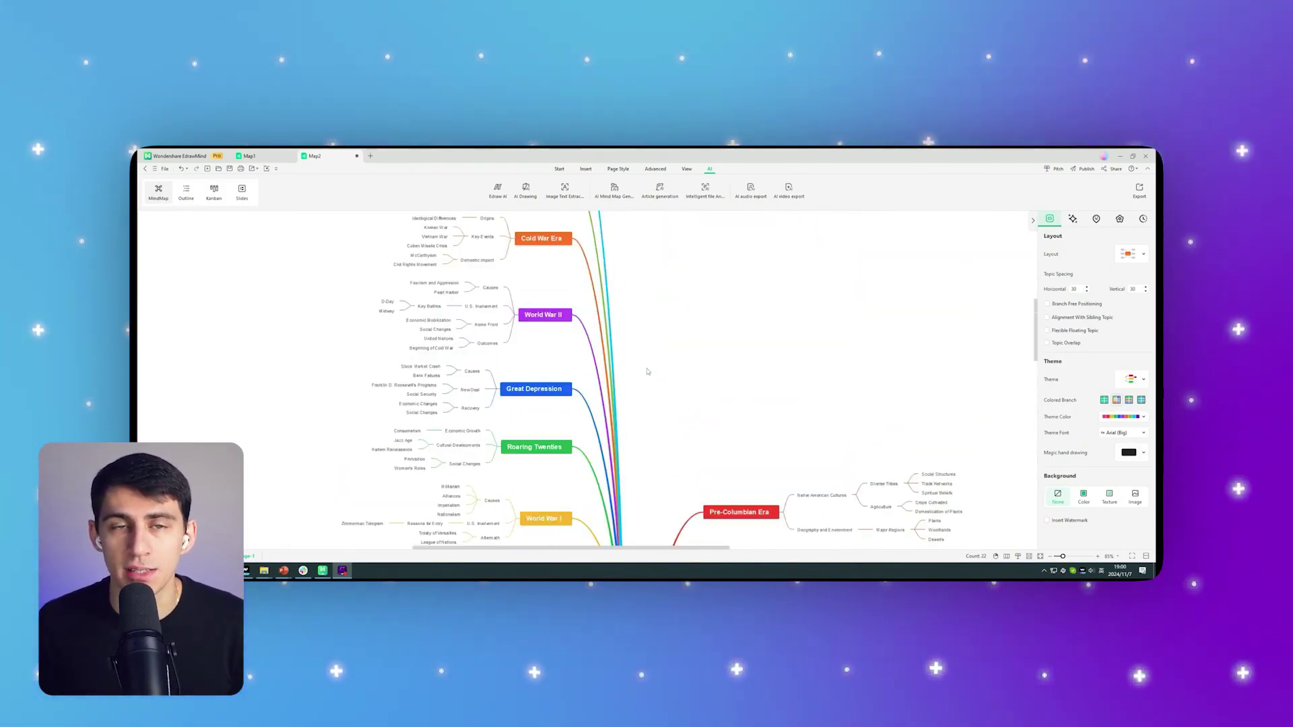
{"action": "scroll", "coordinate": [646, 367], "scroll_direction": "down", "scroll_amount": 2}
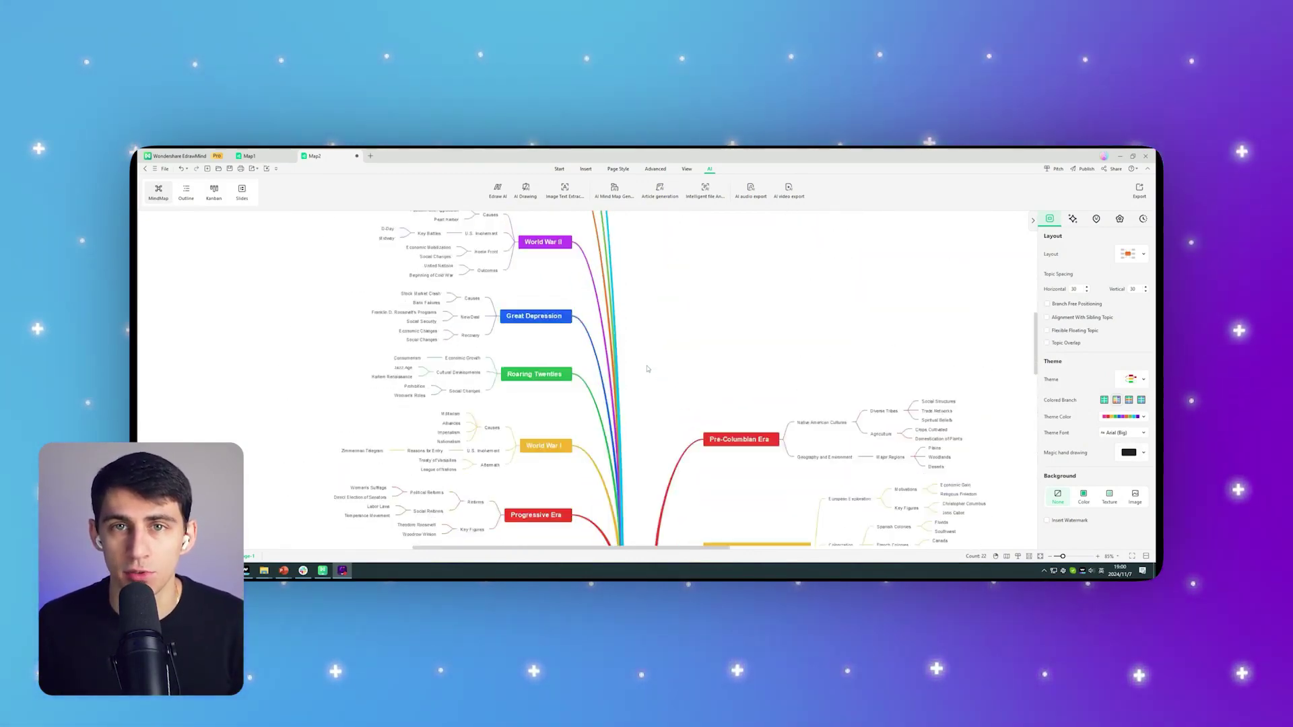
{"action": "left_click", "coordinate": [1057, 172]}
{"action": "left_click", "coordinate": [717, 308]}
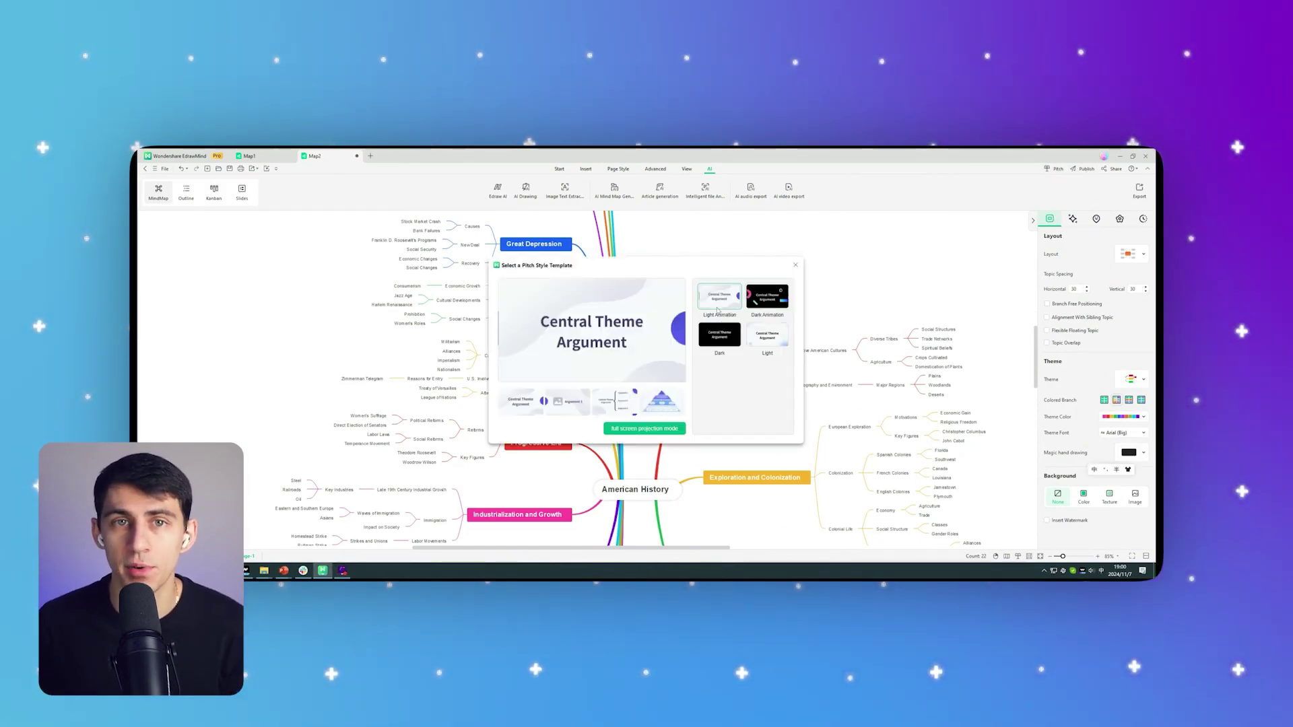
{"action": "left_click", "coordinate": [645, 429]}
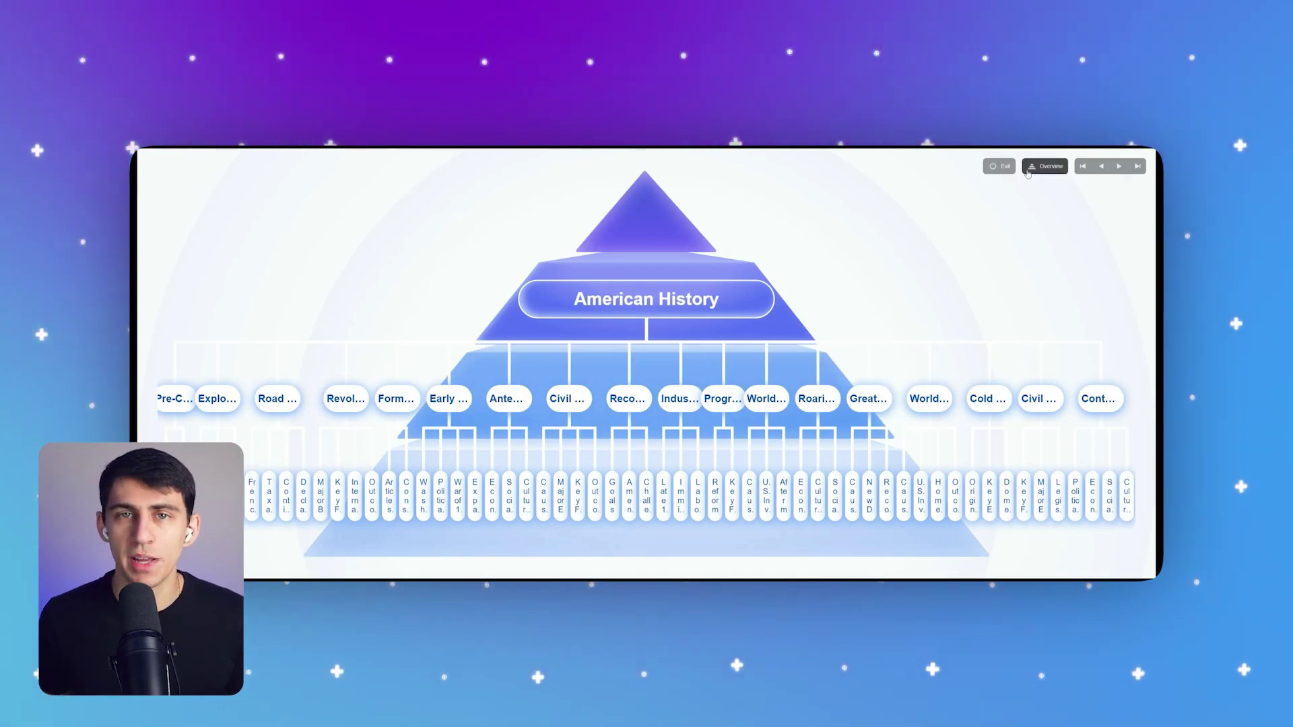
{"action": "left_click", "coordinate": [1118, 166]}
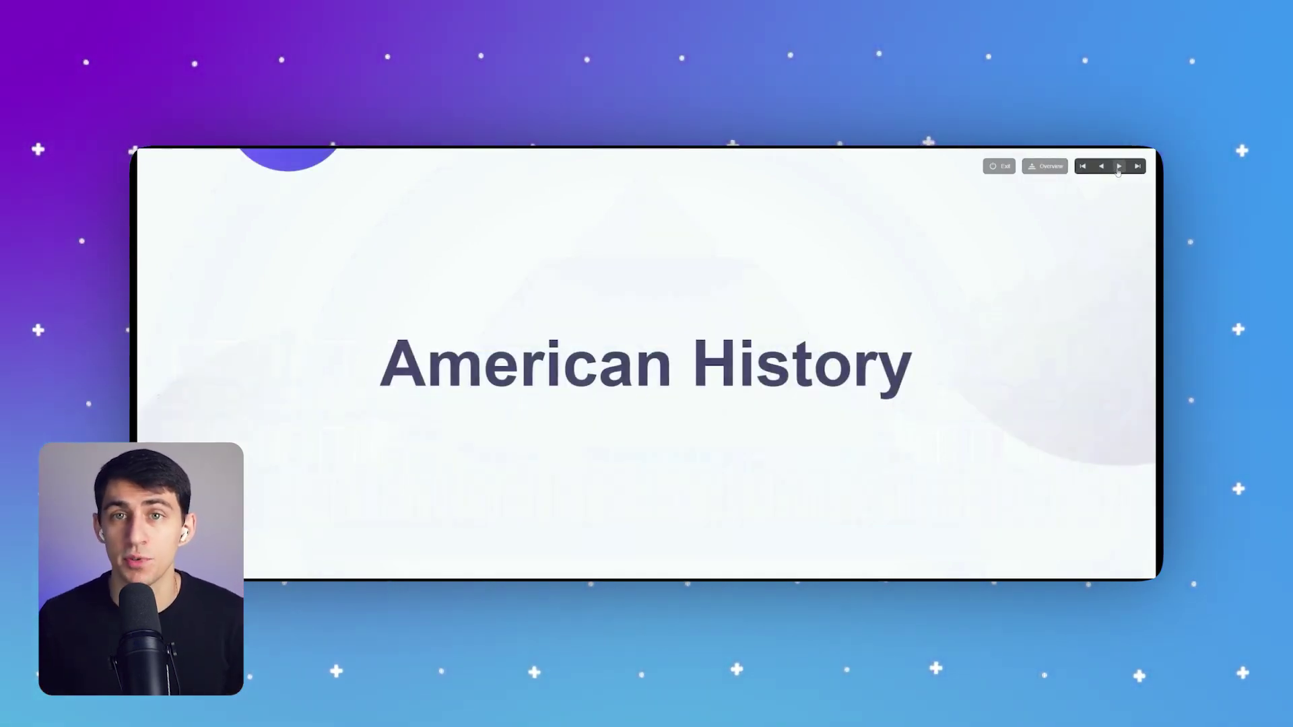
{"action": "left_click", "coordinate": [1118, 168]}
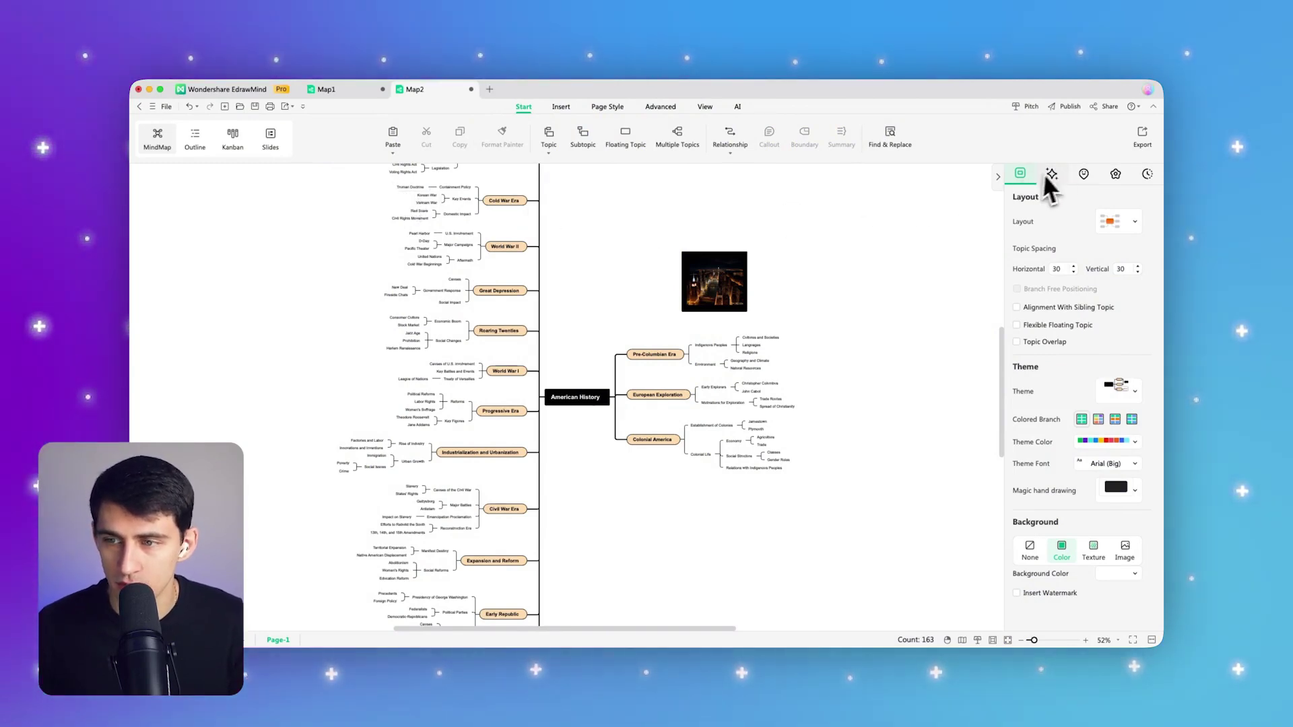
Step: Switch the American History map layout to Timeline (Right) in the Layout panel
{"action": "left_click", "coordinate": [1000, 177]}
{"action": "left_click", "coordinate": [1107, 179]}
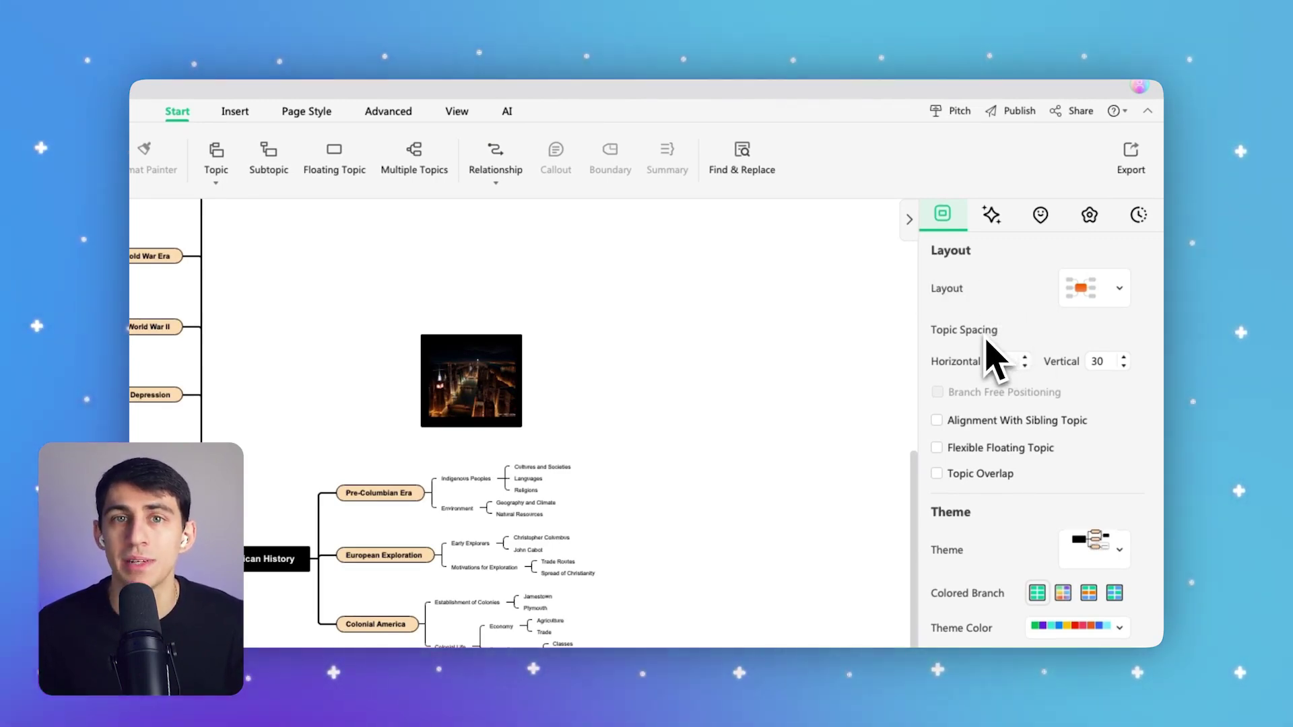
{"action": "left_click", "coordinate": [1107, 288]}
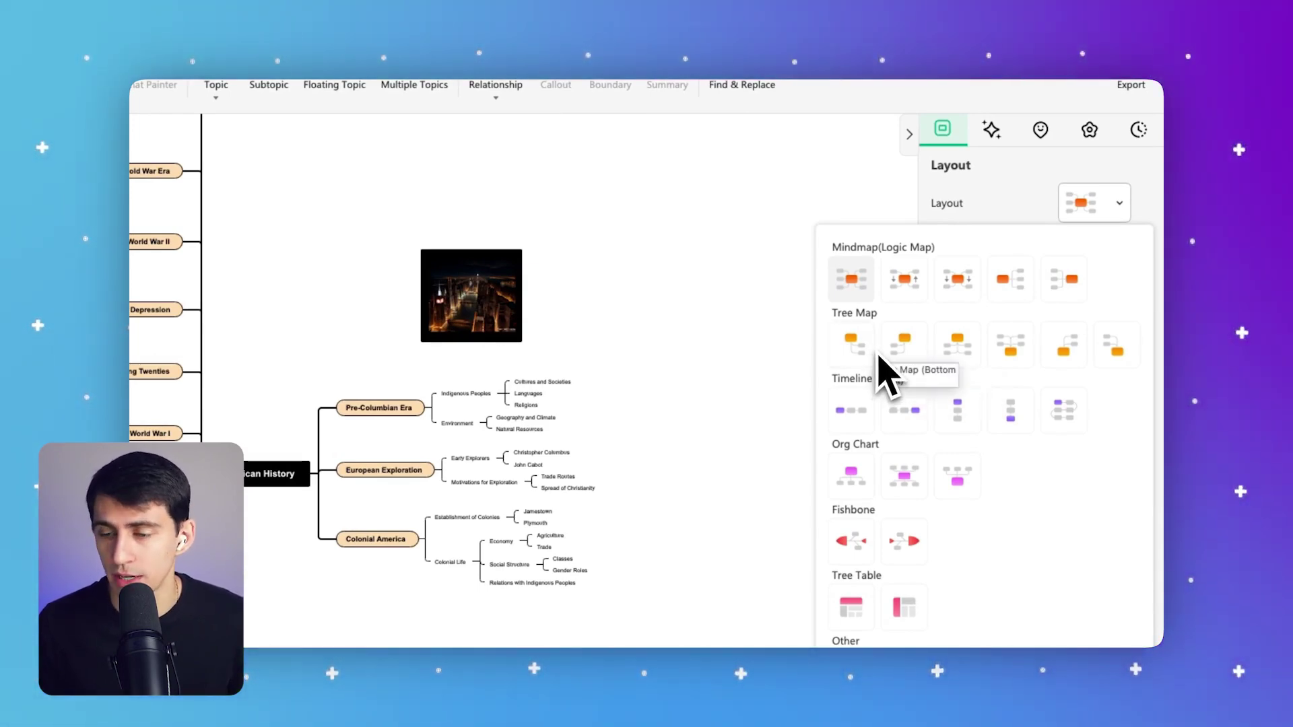
{"action": "left_click", "coordinate": [851, 410]}
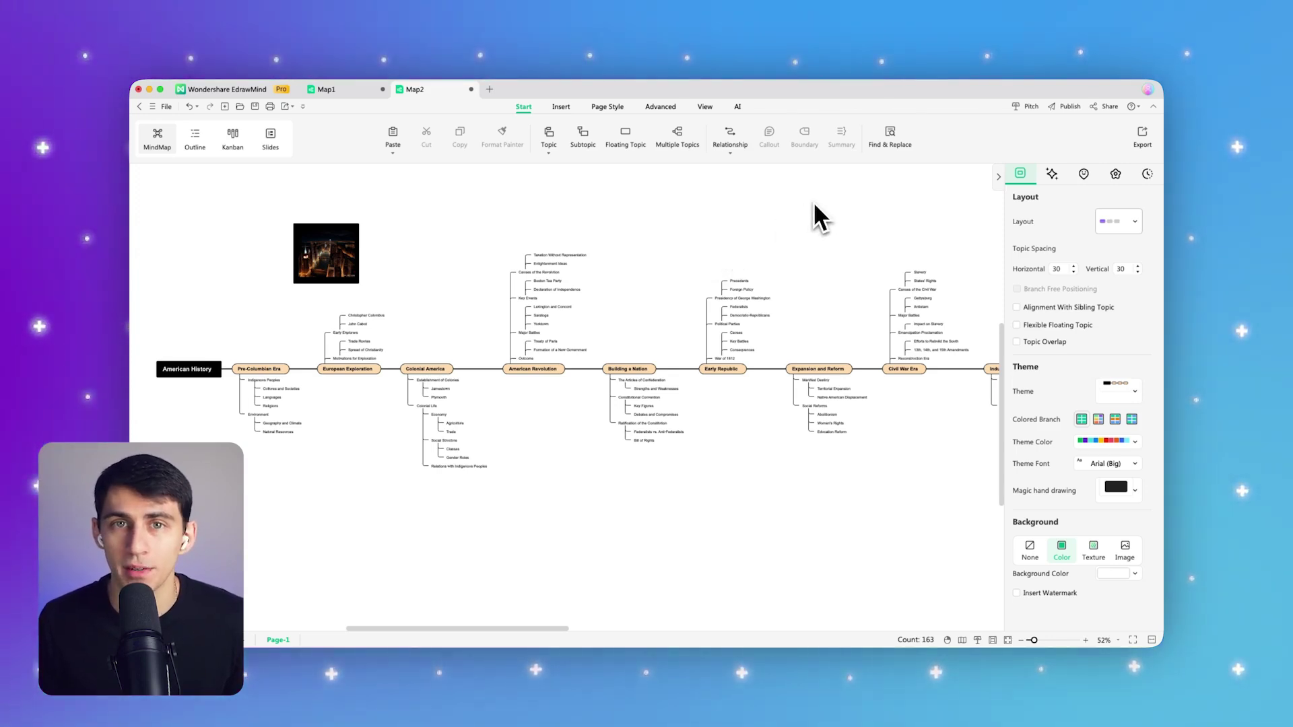
Step: Open the Export dialog for the timeline map with the Super+E shortcut
{"action": "key", "text": "super+e"}
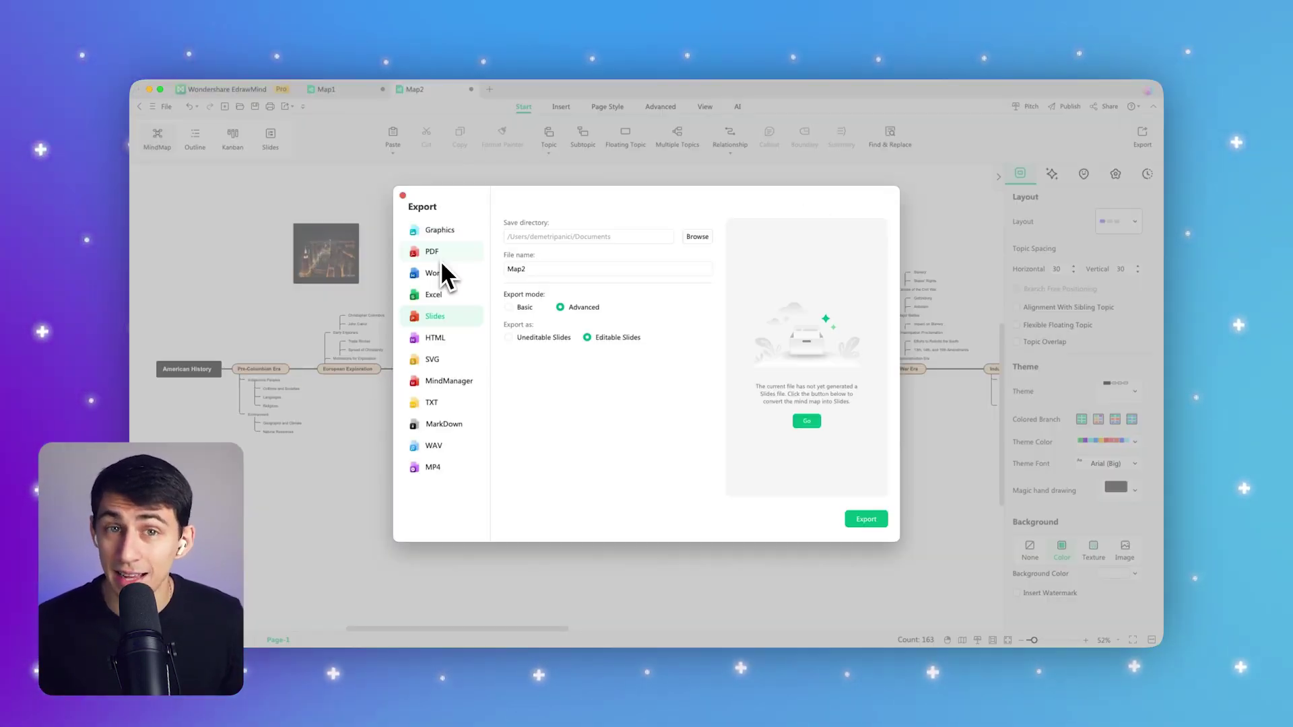